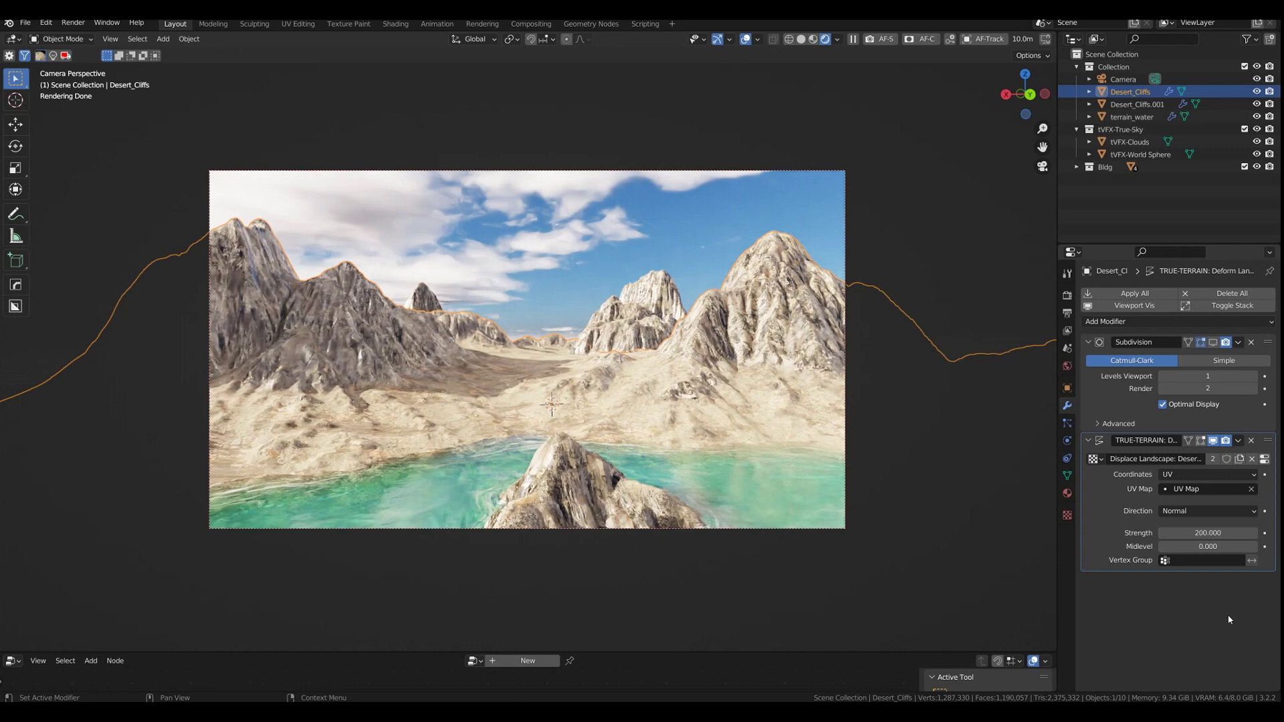
Hide the tVFX-Clouds object and switch the viewport from rendered to solid shading
left_click(1256, 142)
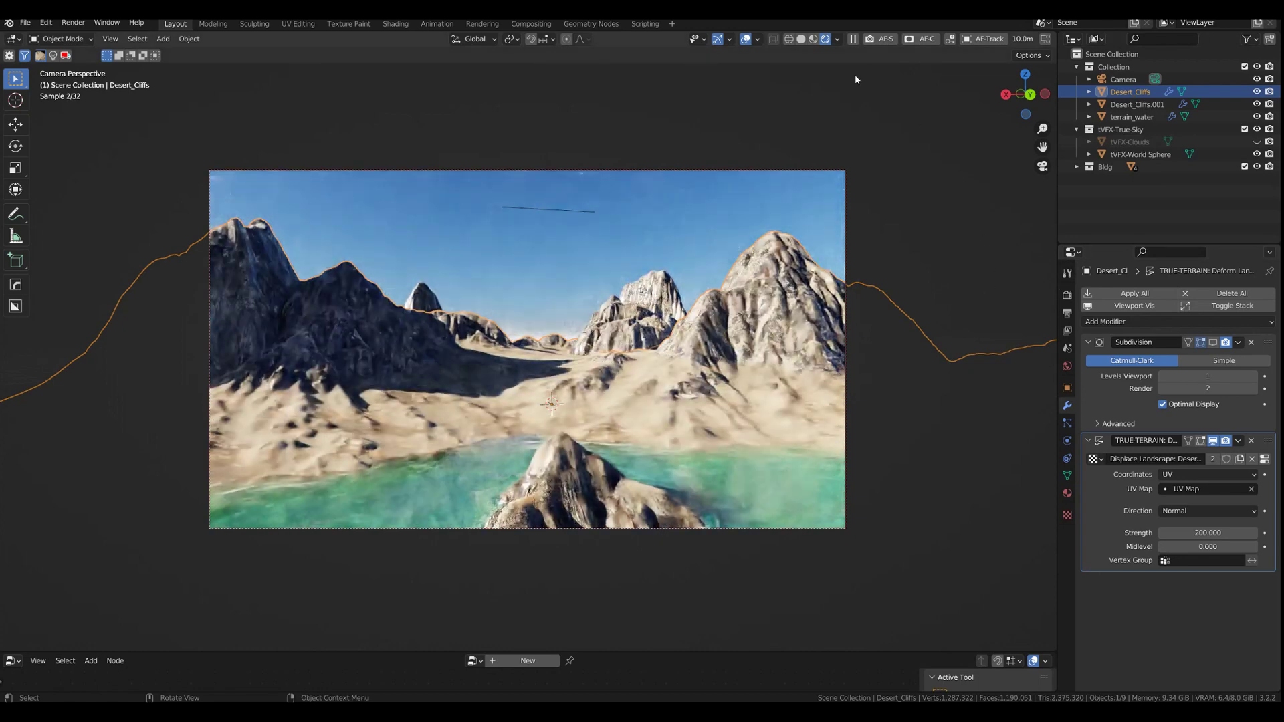
left_click(802, 41)
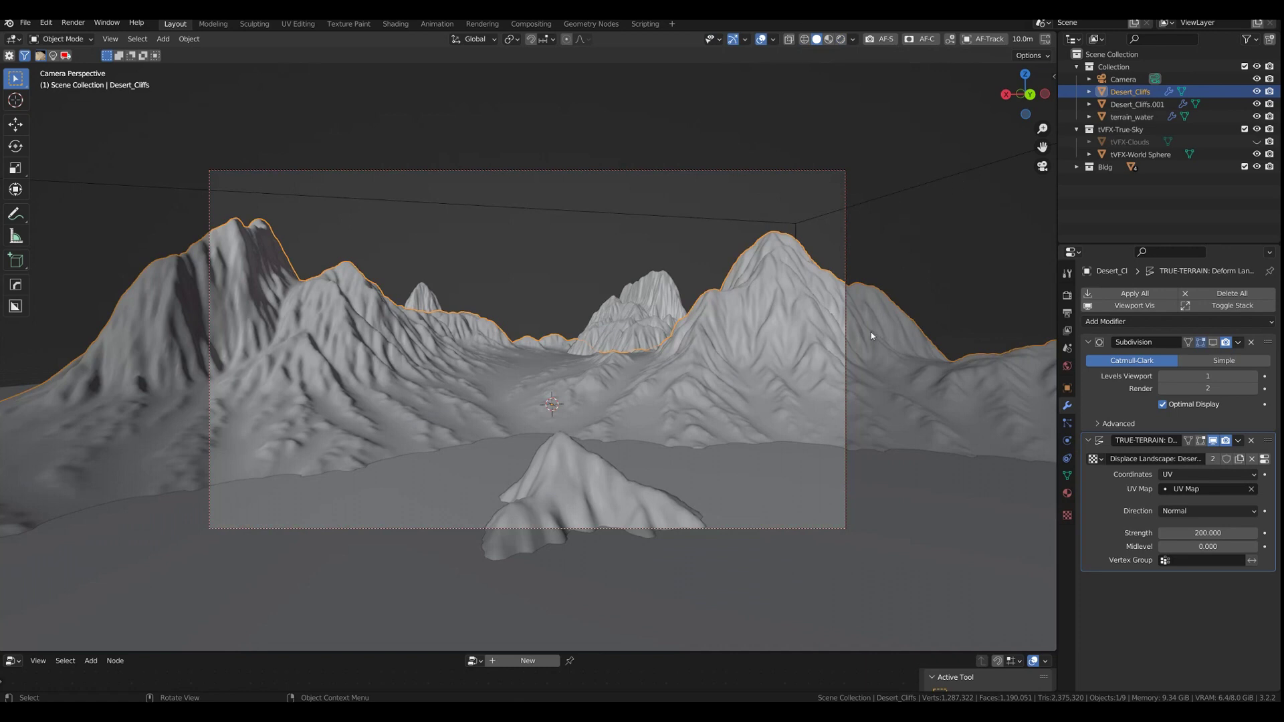
In True Terrain's sidebar, set Particle type to True-Trees and scatter Ash Trees over Desert_Cliffs
key("n")
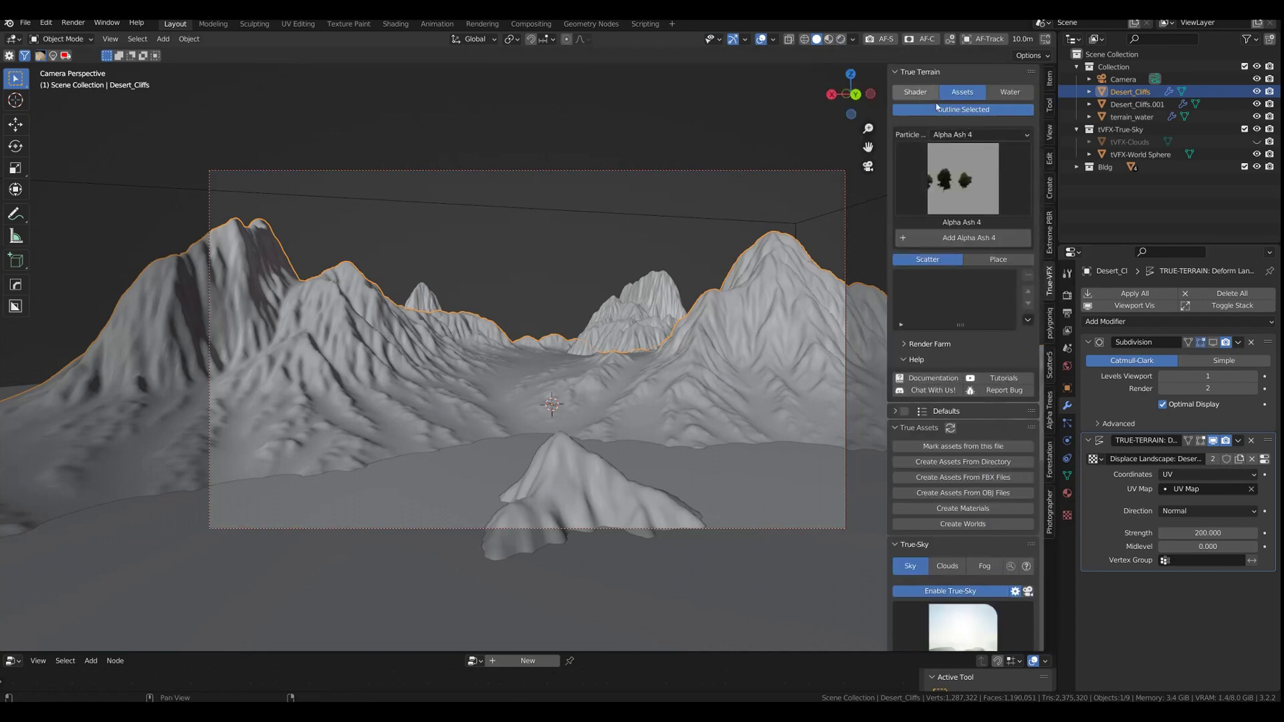
left_click(981, 136)
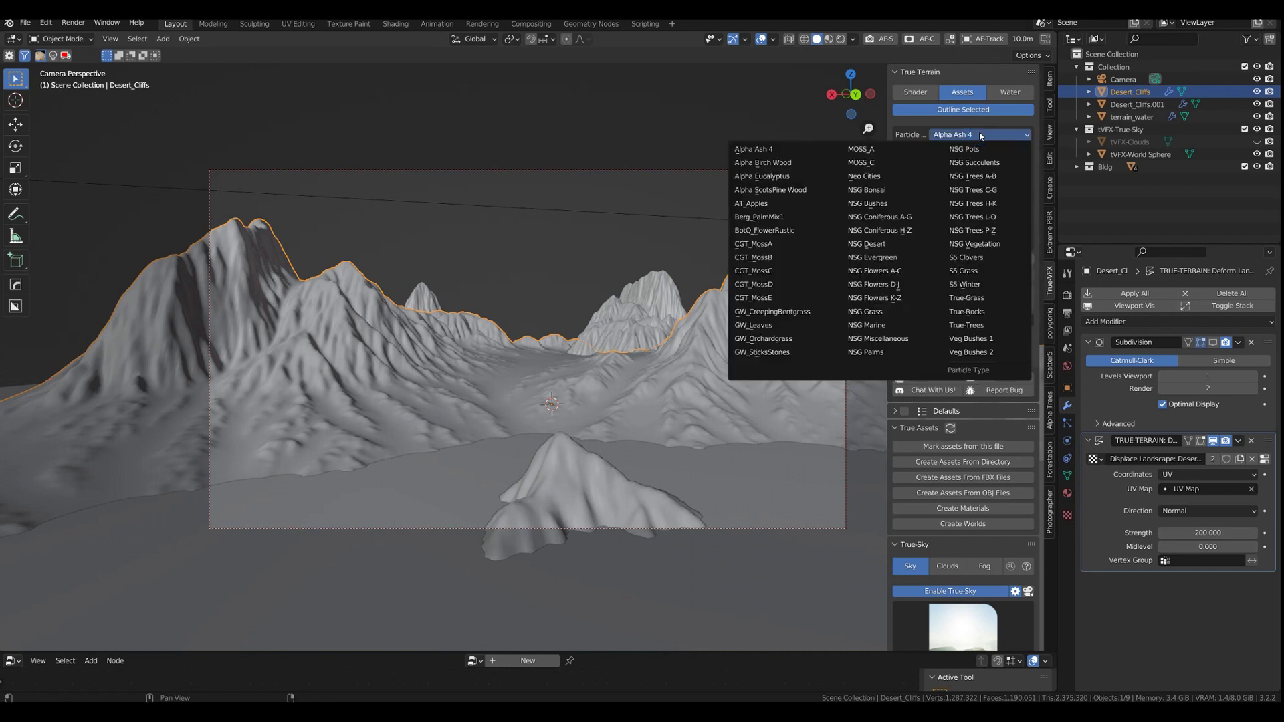
left_click(971, 325)
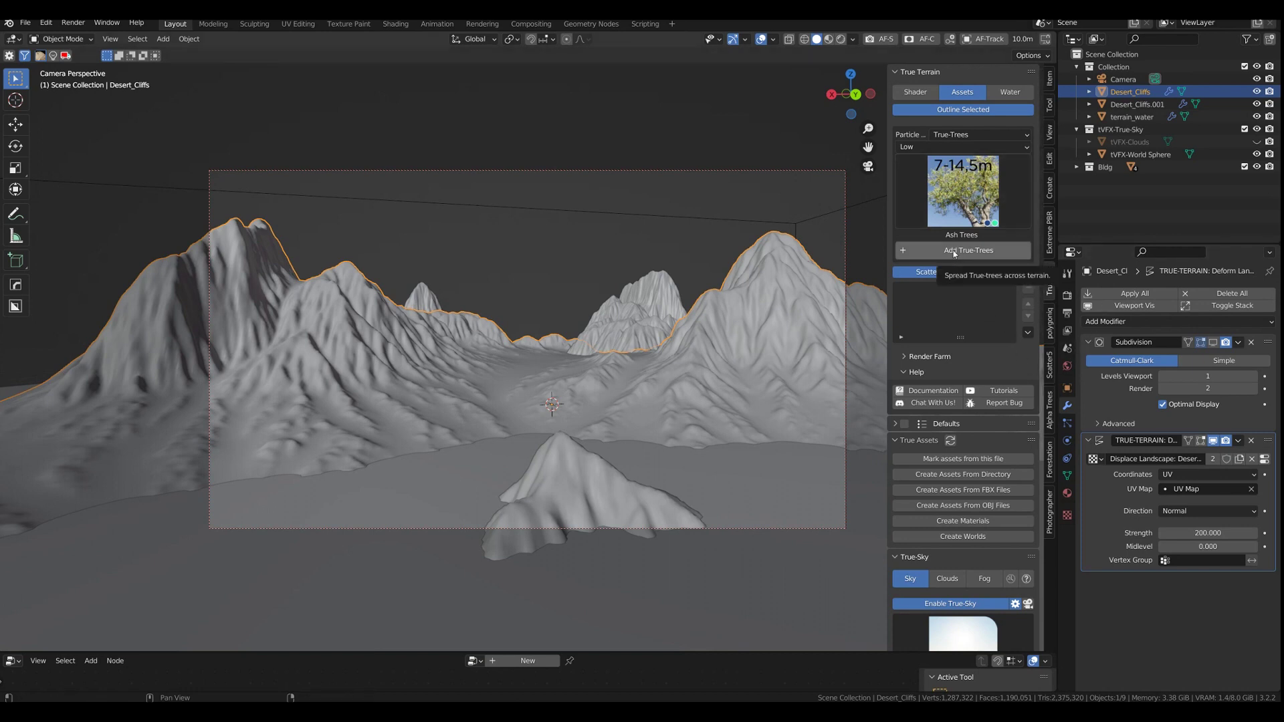
left_click(936, 259)
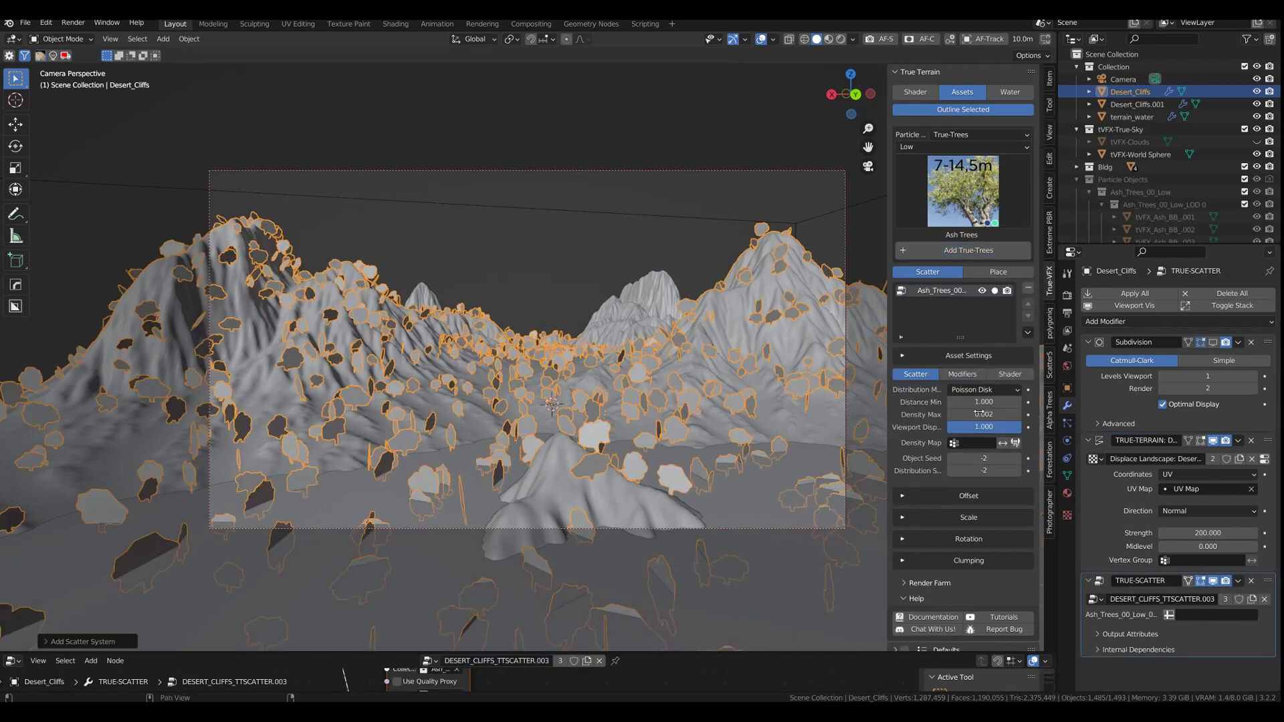
Add Camera Culling to the tree scatter using the scene Camera with padding 0.300
left_click(963, 377)
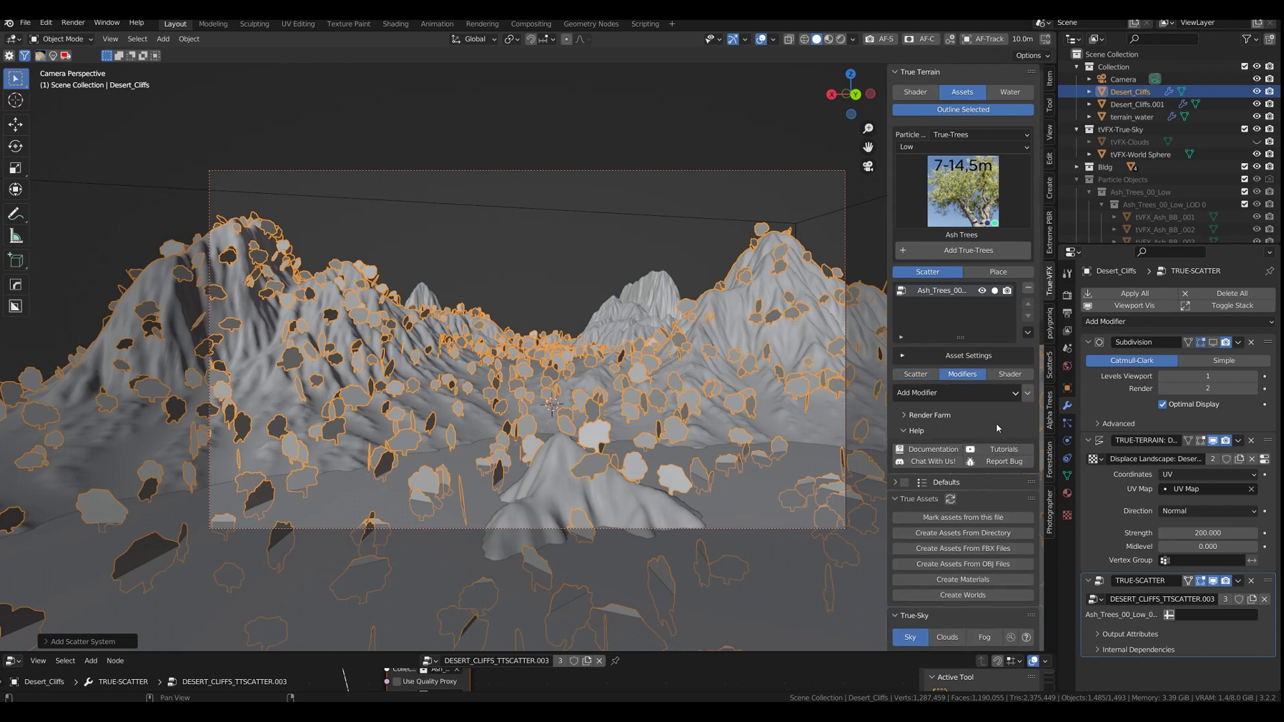
left_click(985, 394)
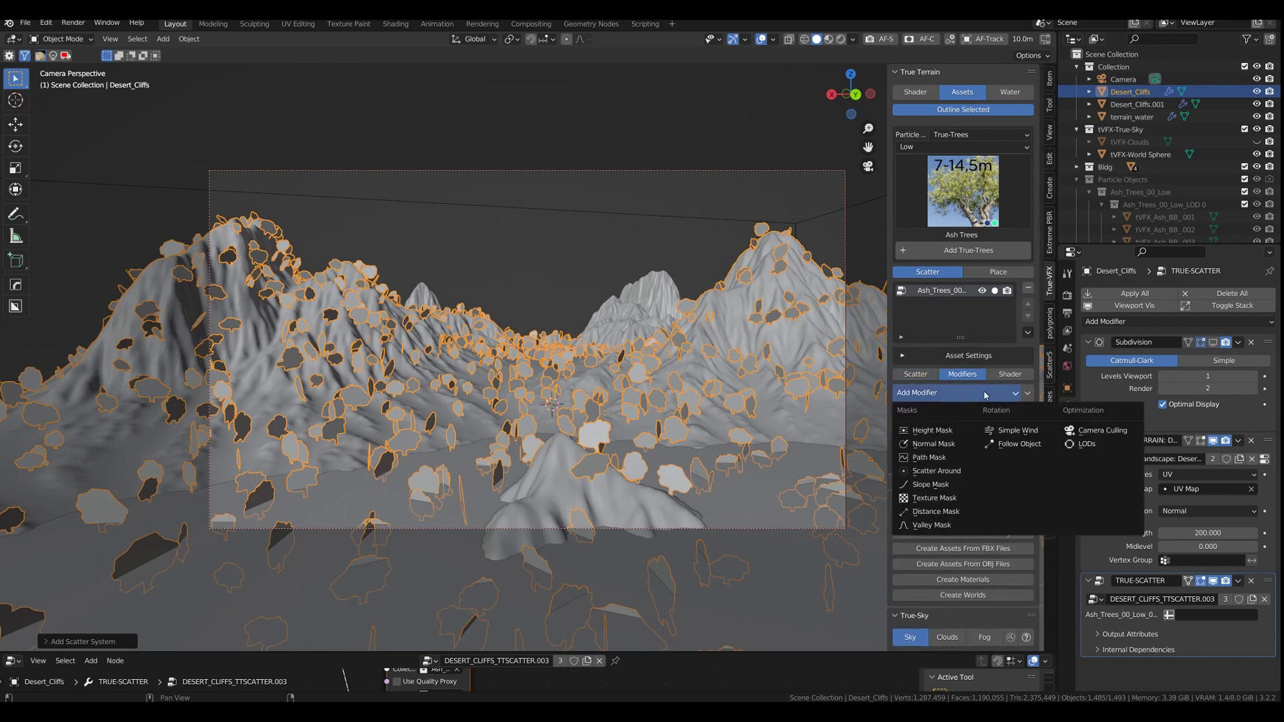
left_click(1102, 430)
left_click(983, 432)
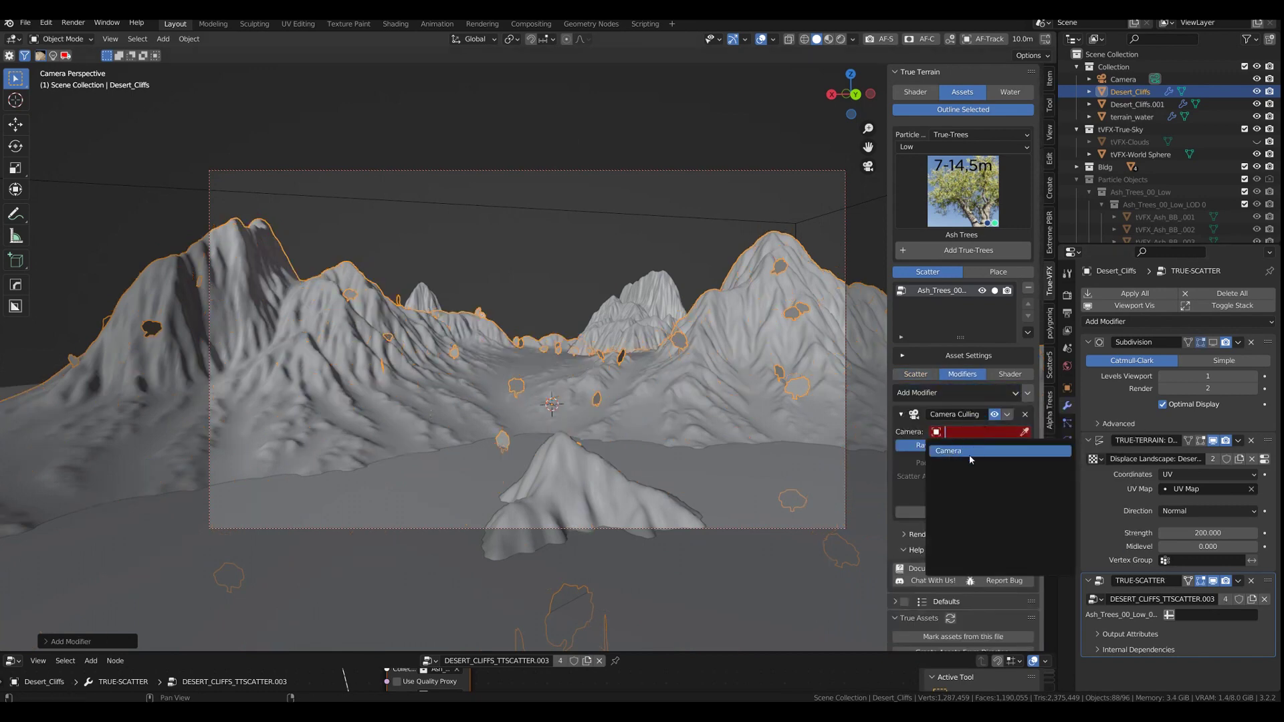
left_click(990, 451)
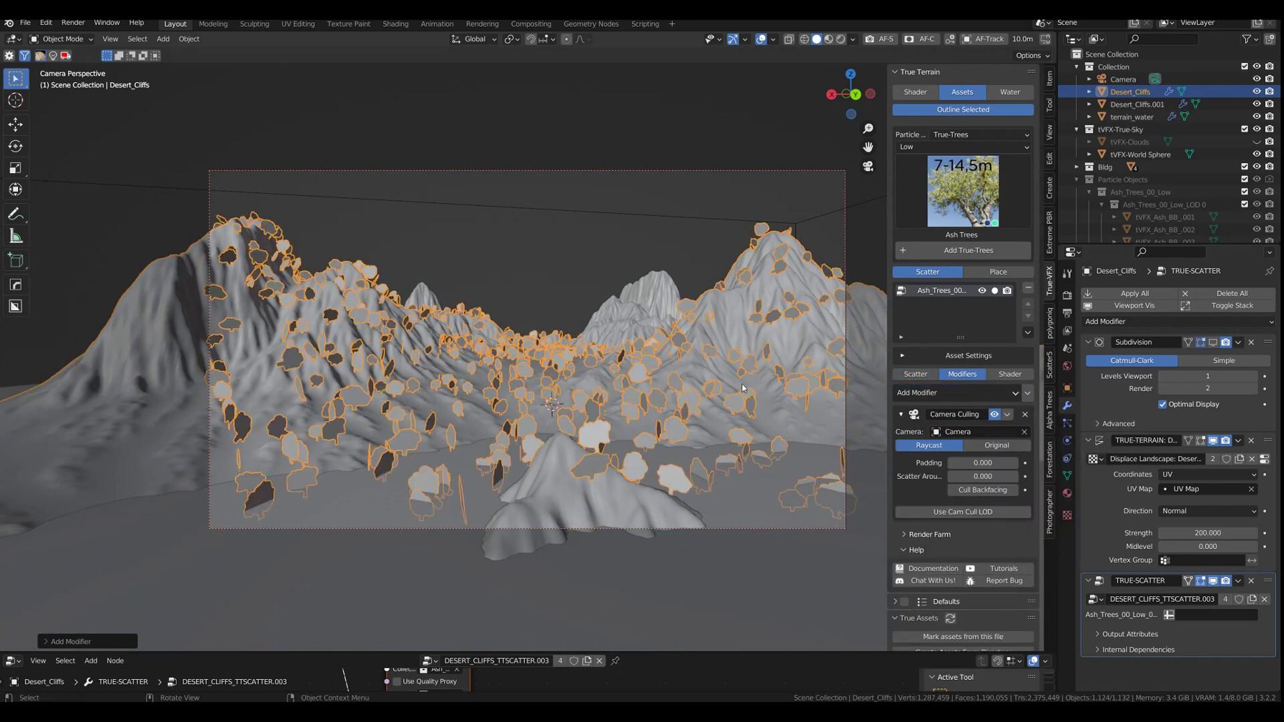
left_click(1014, 464)
left_click(1015, 463)
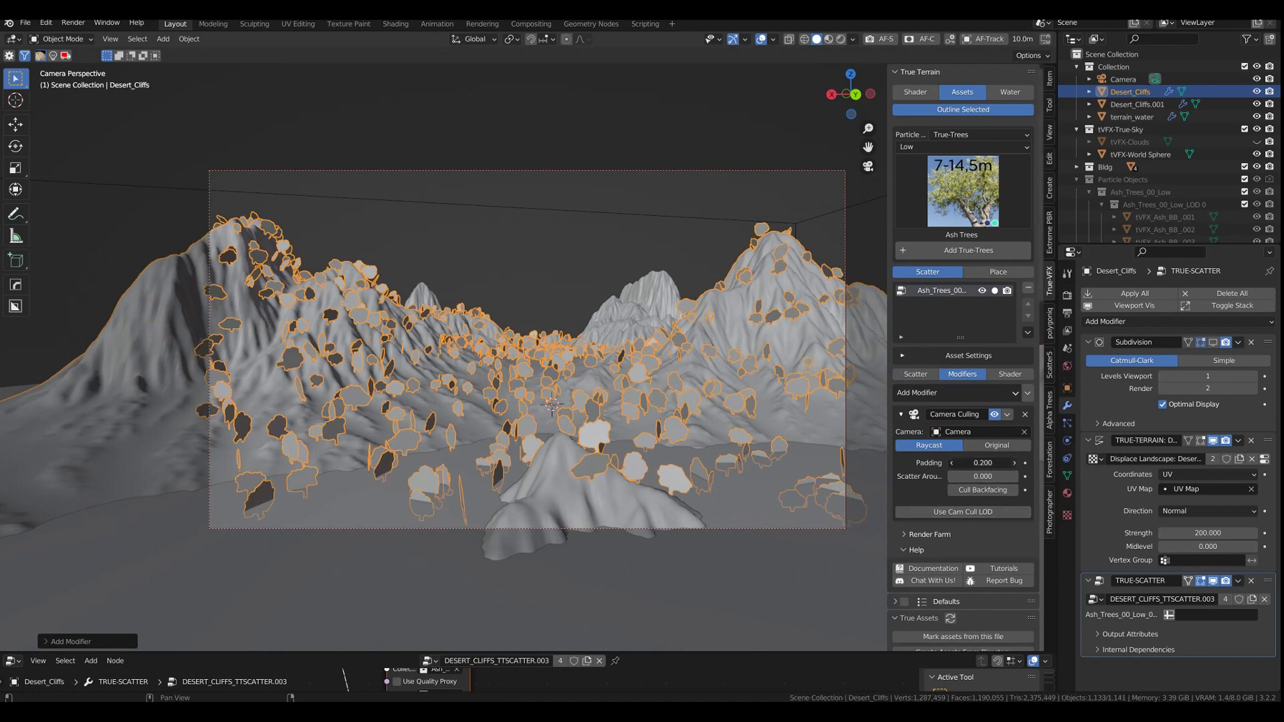
left_click(1015, 463)
Add a Slope Mask to the scatter with a slope factor of 0.400
left_click(929, 393)
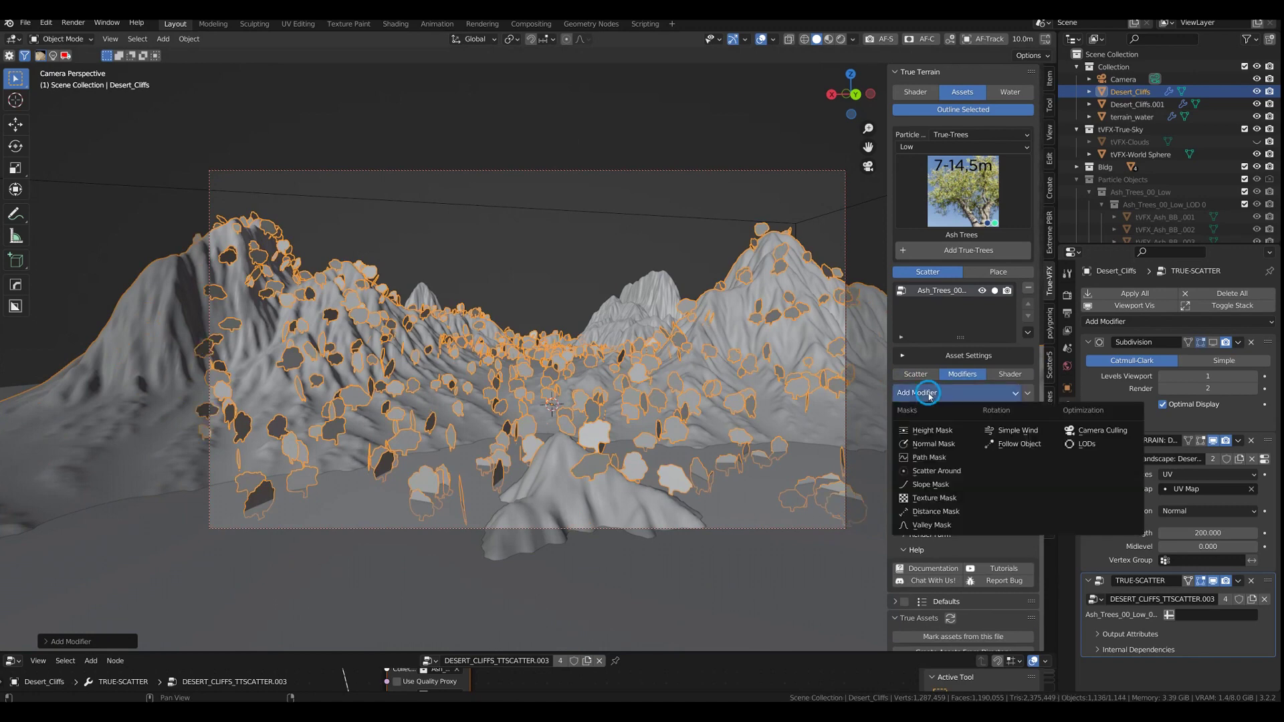
left_click(933, 485)
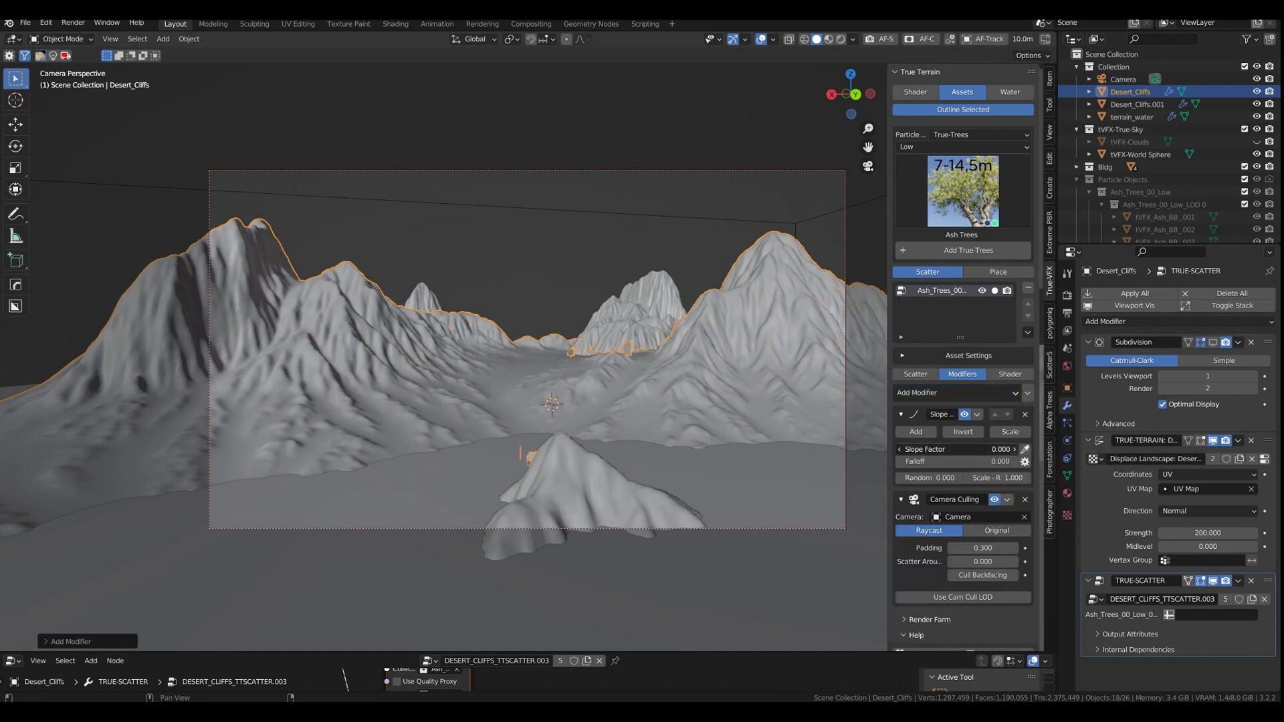
left_click(1015, 450)
left_click(1016, 450)
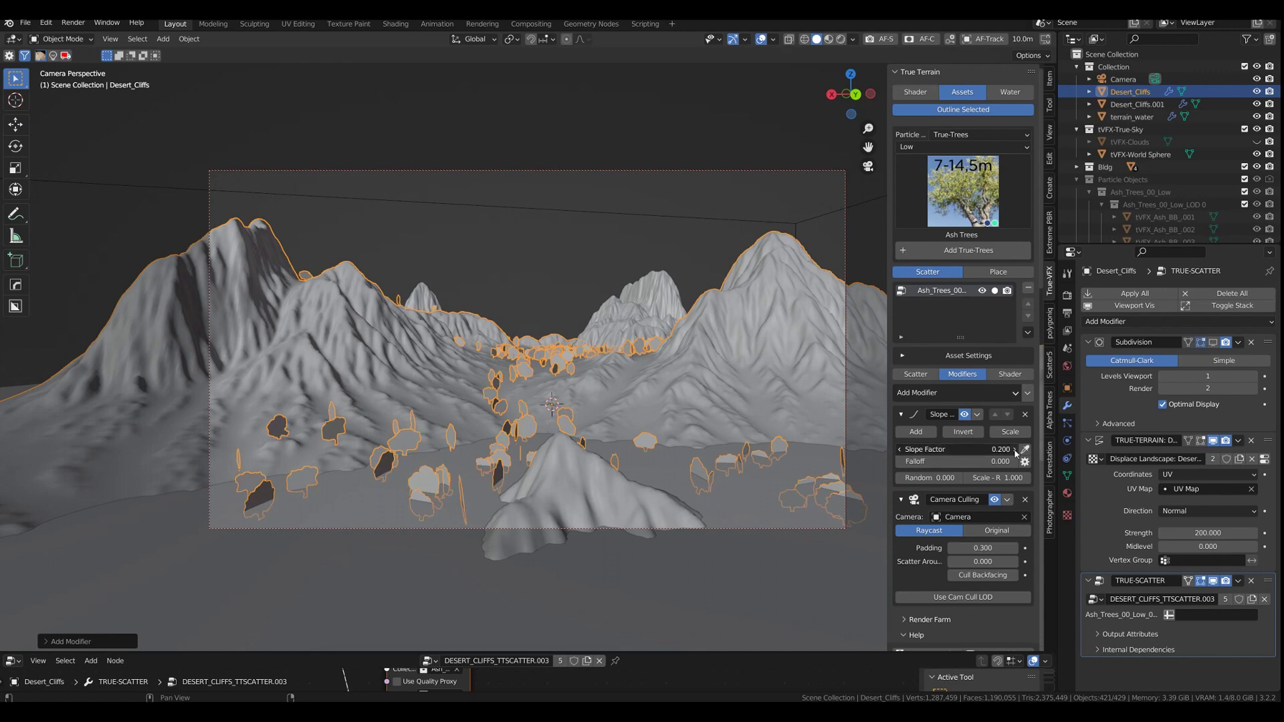
left_click(1015, 449)
left_click(1015, 450)
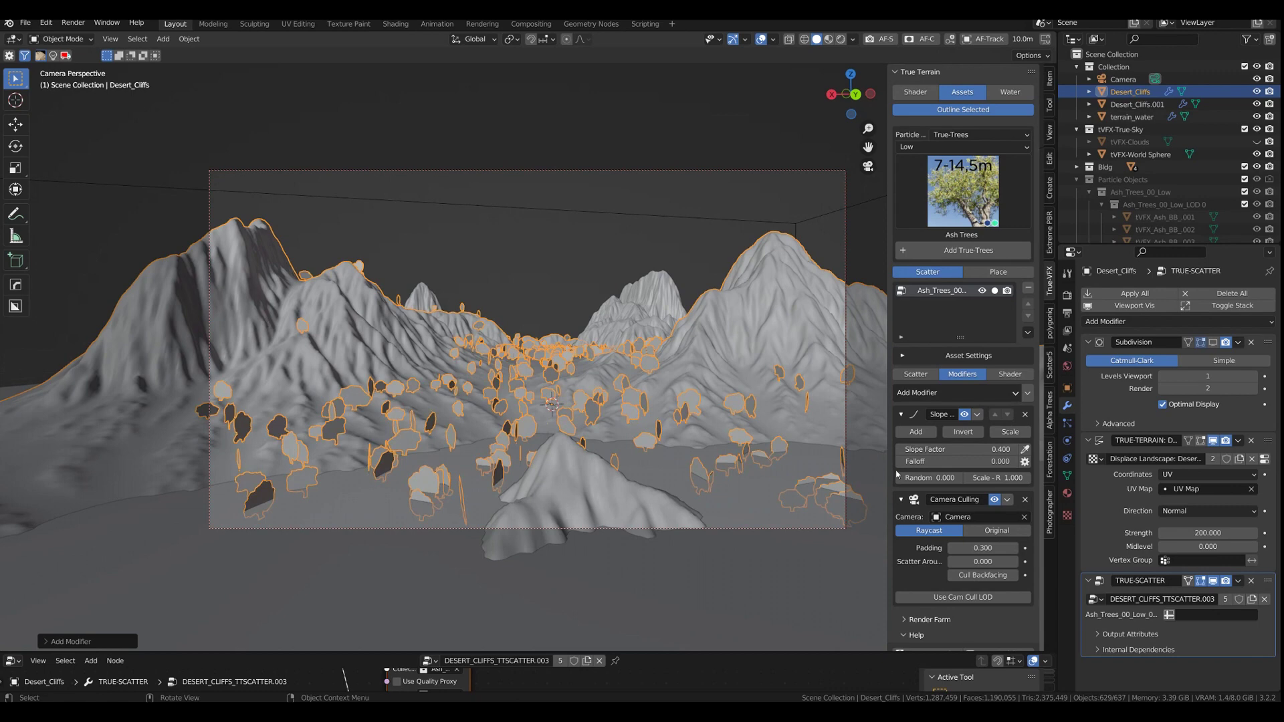
left_click(943, 396)
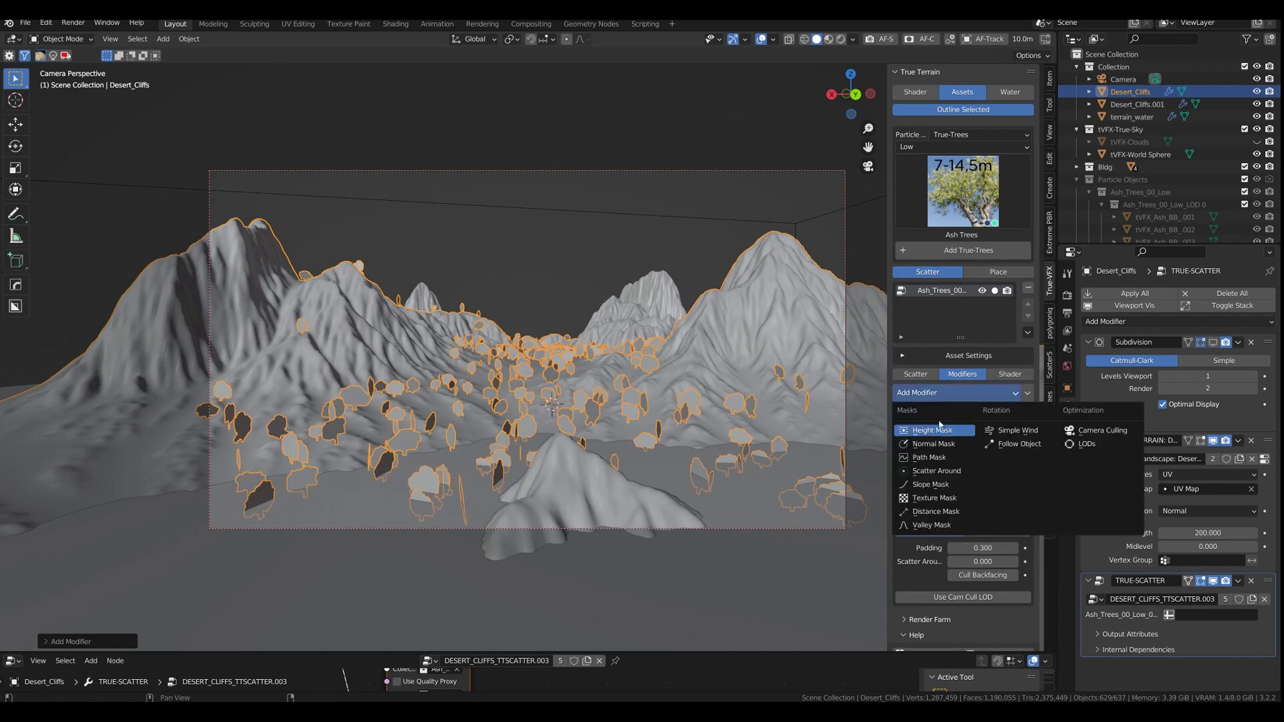
Add a Height Mask limiting trees to 17.900–197.200, then hide the Ash_Trees scatter
left_click(937, 430)
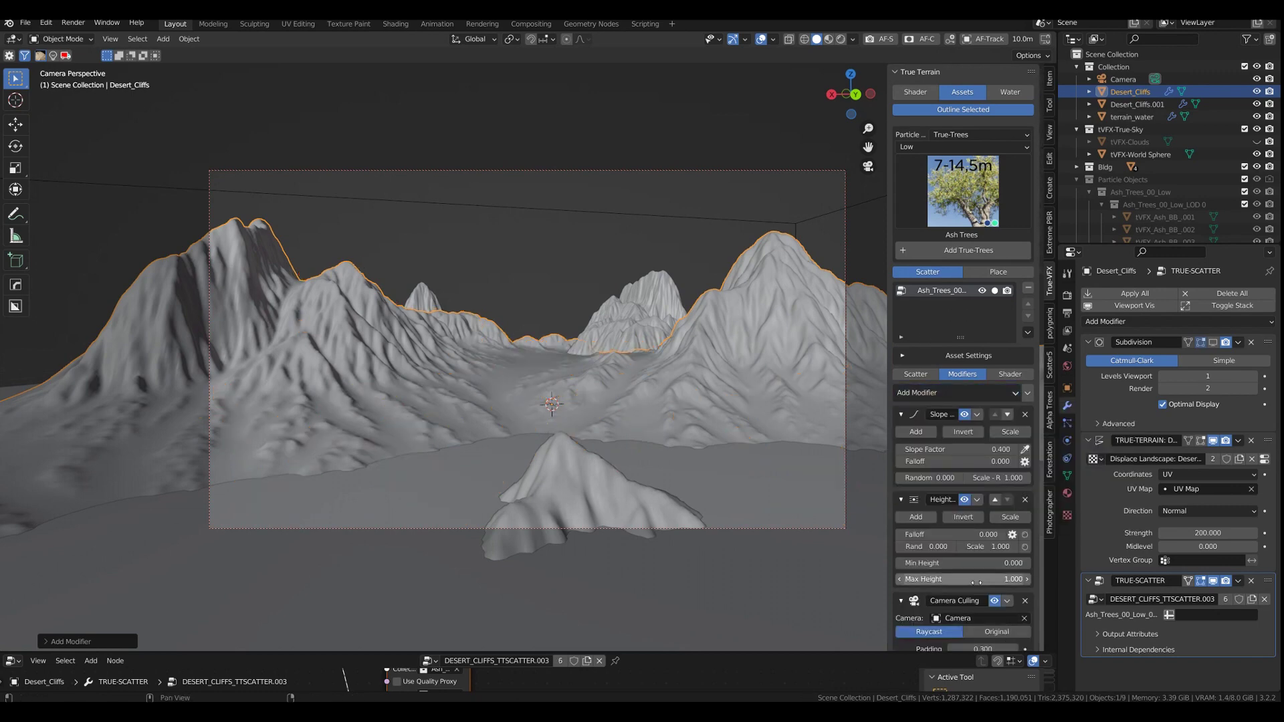
left_click_drag(976, 582, 1046, 582)
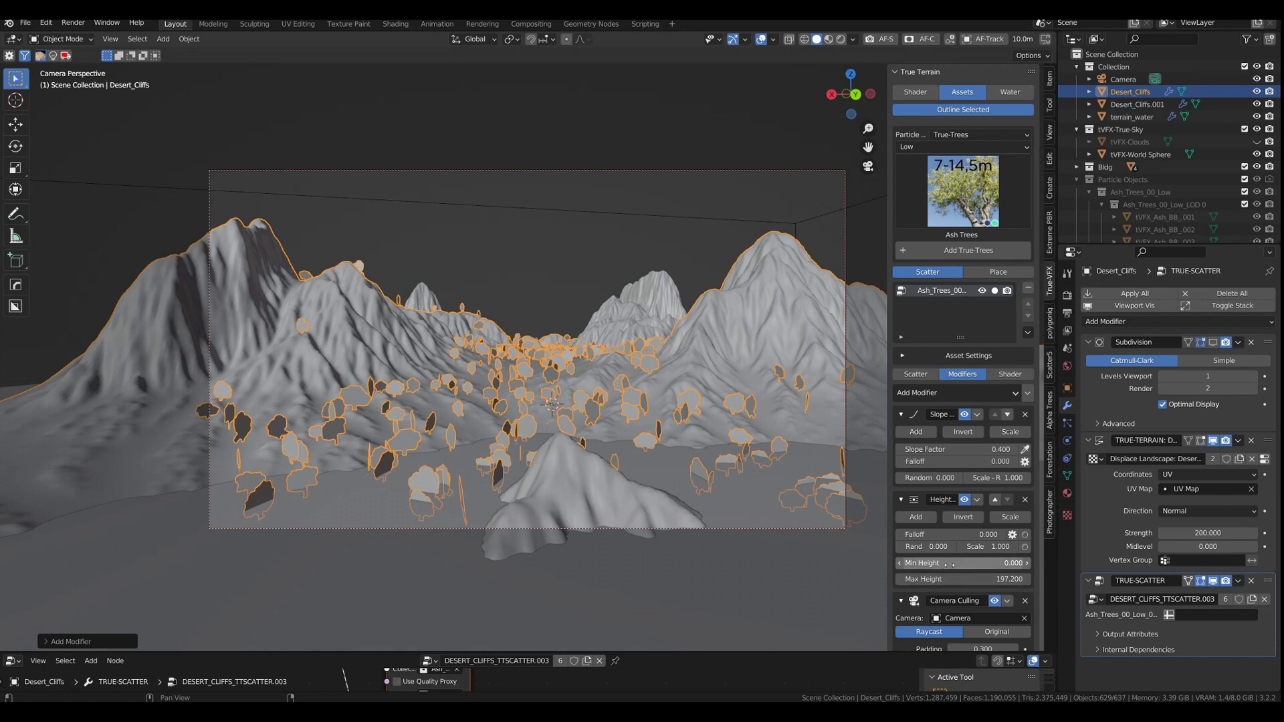
left_click_drag(963, 563, 977, 563)
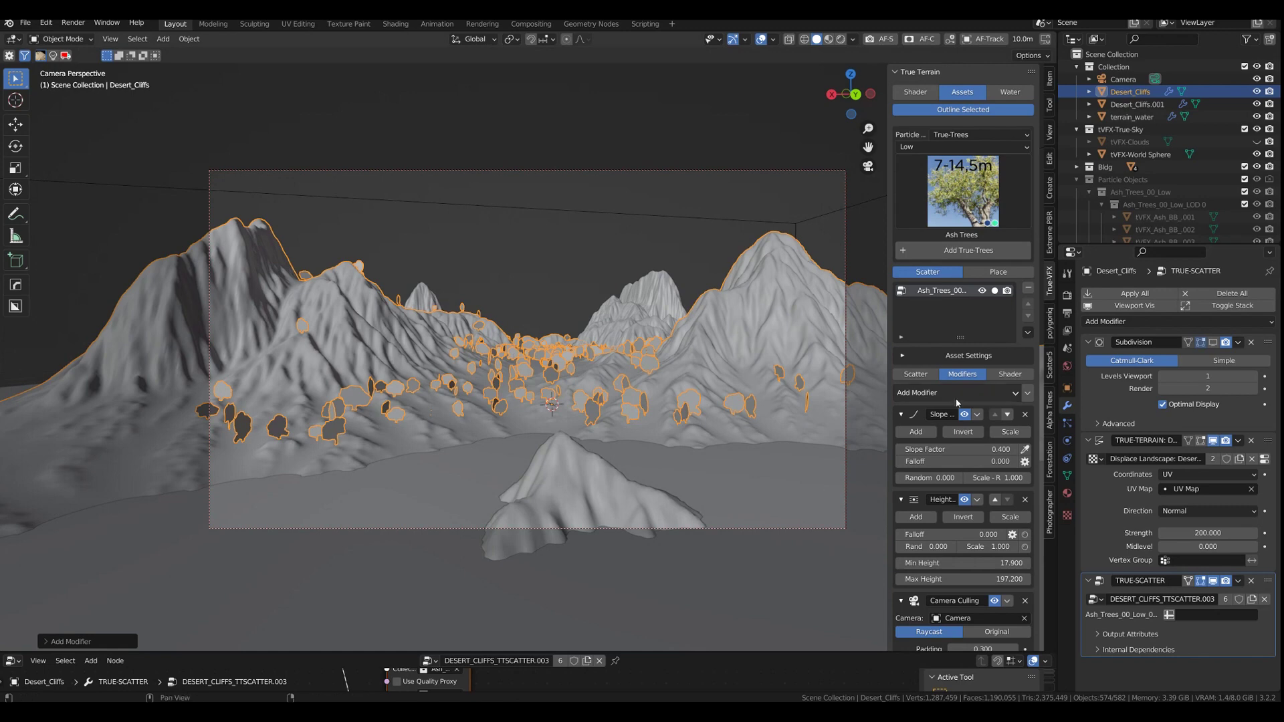
left_click(983, 290)
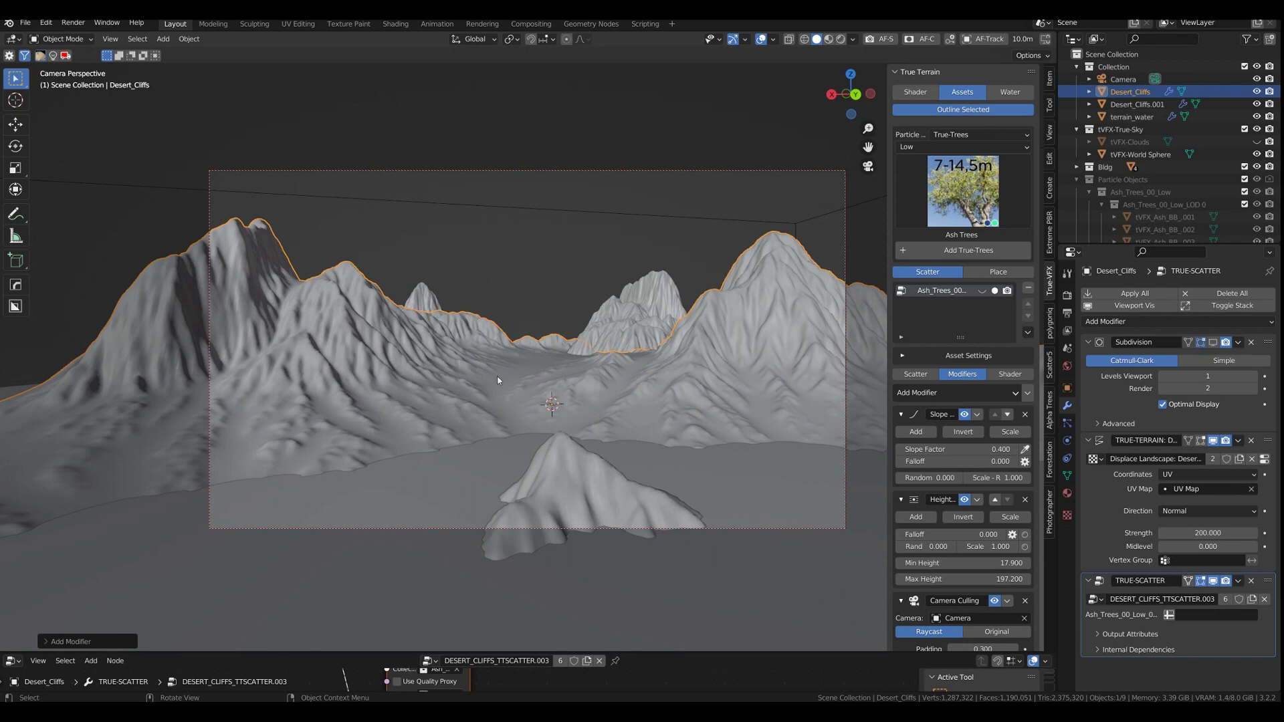
In Forestation's Add Tree panel, enable low-poly and pick American beech 01 Summer
left_click(470, 486)
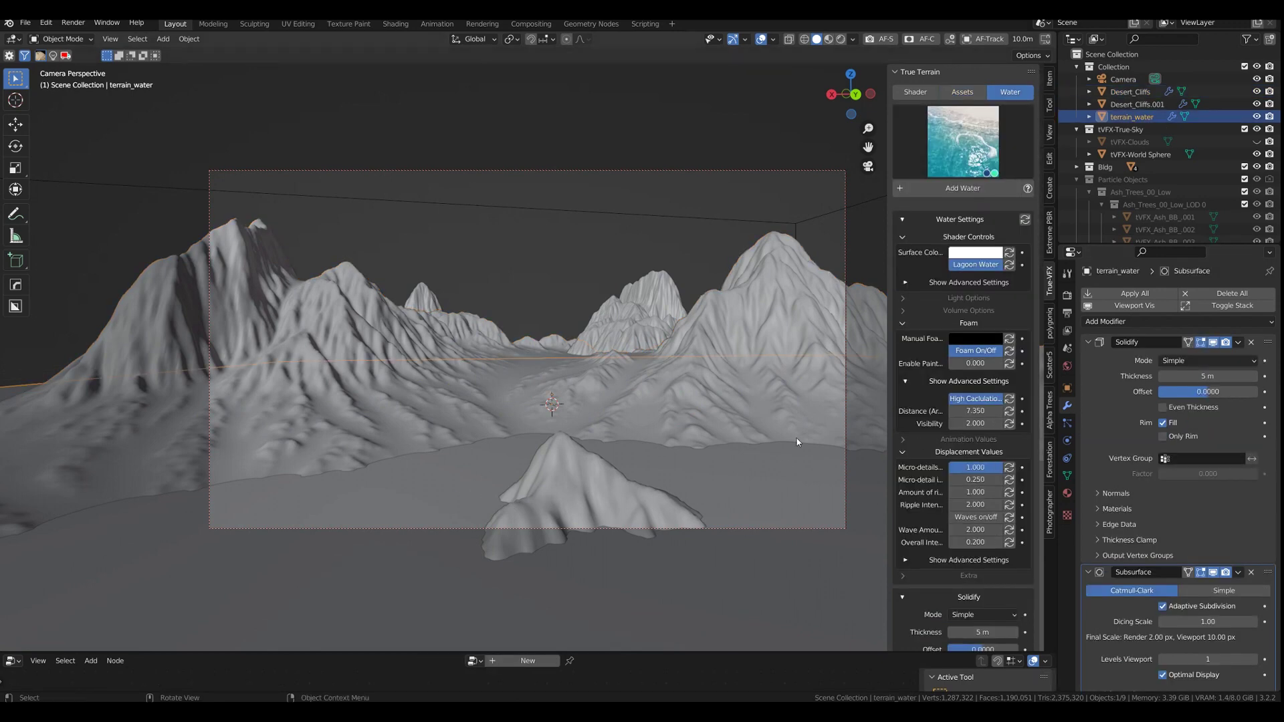
left_click(1050, 467)
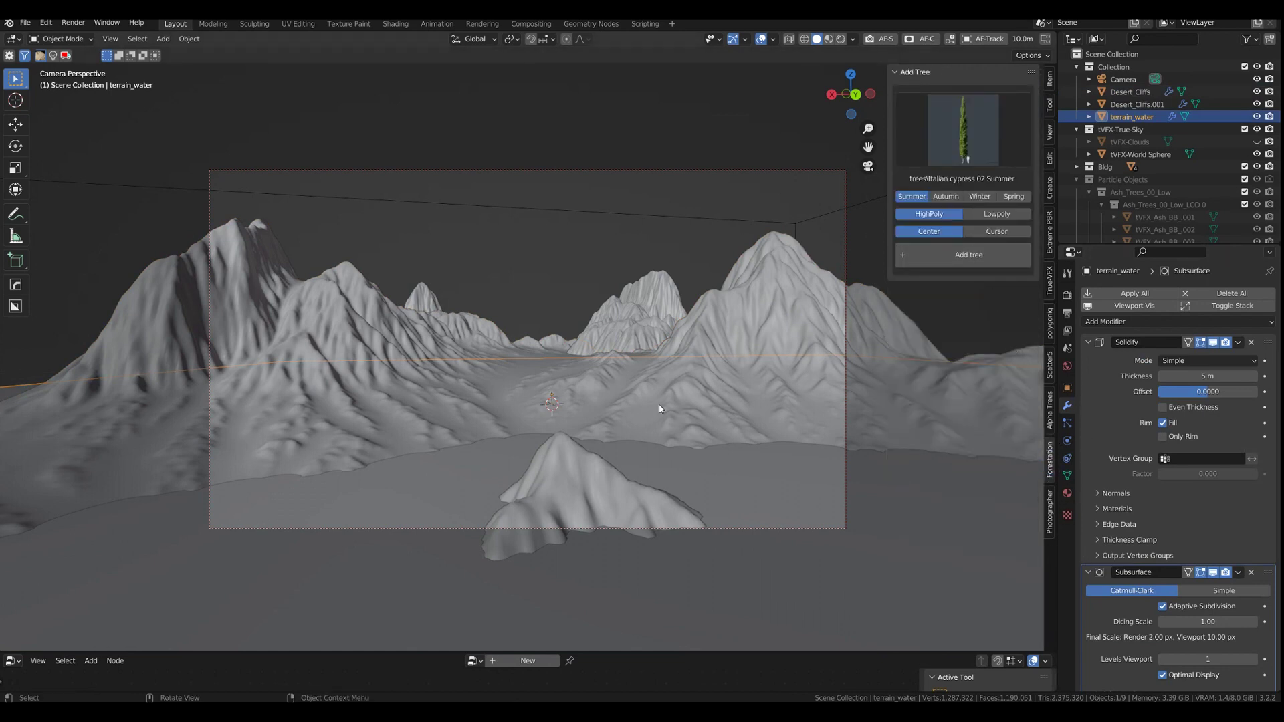
left_click(997, 214)
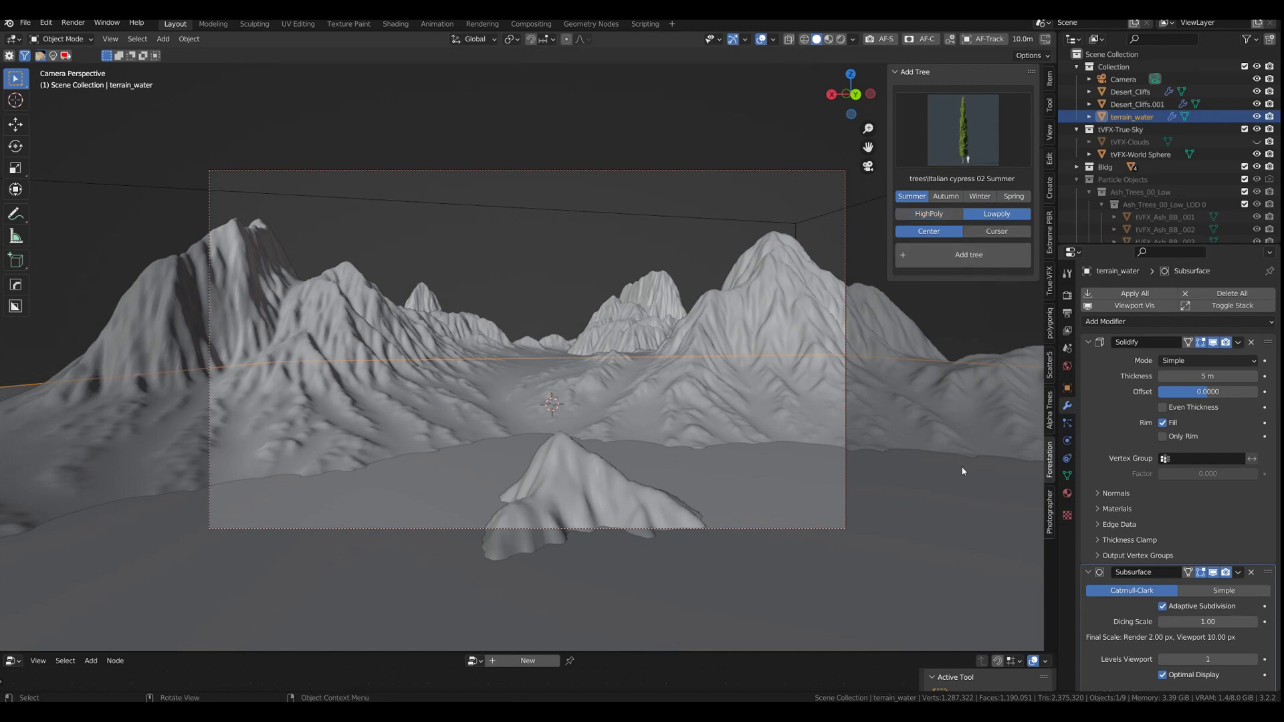
left_click(965, 127)
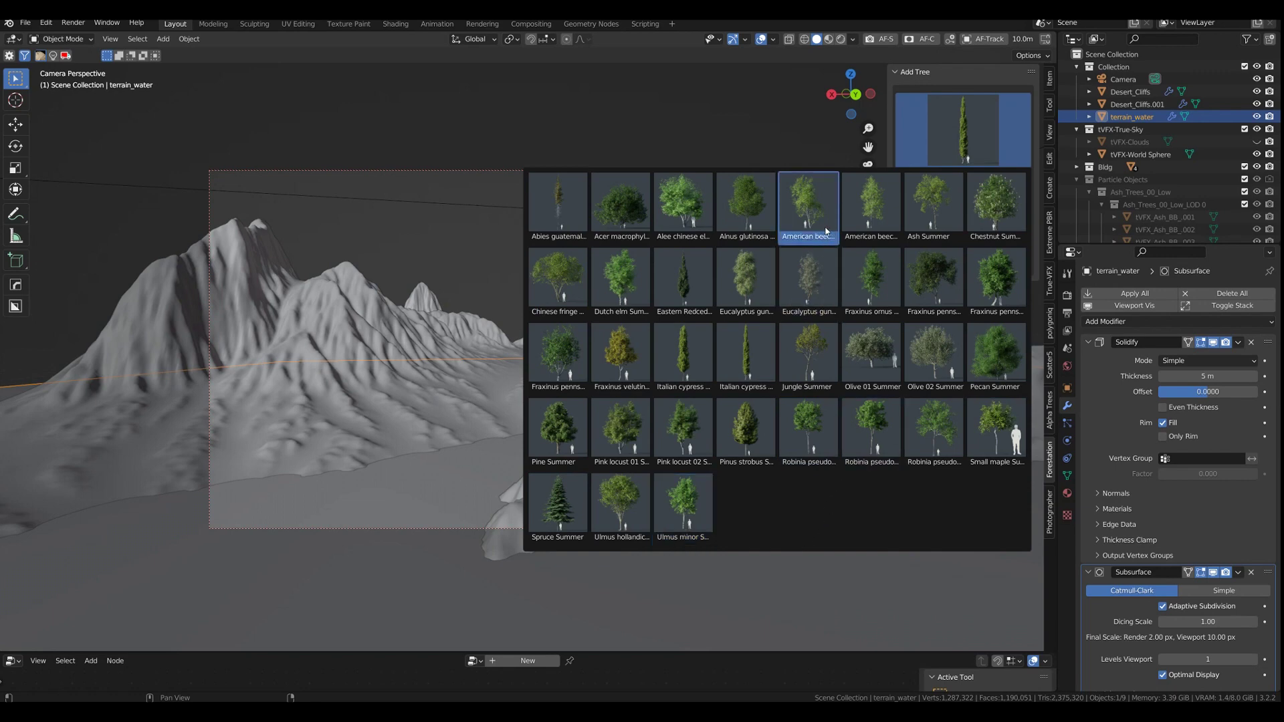
left_click(805, 222)
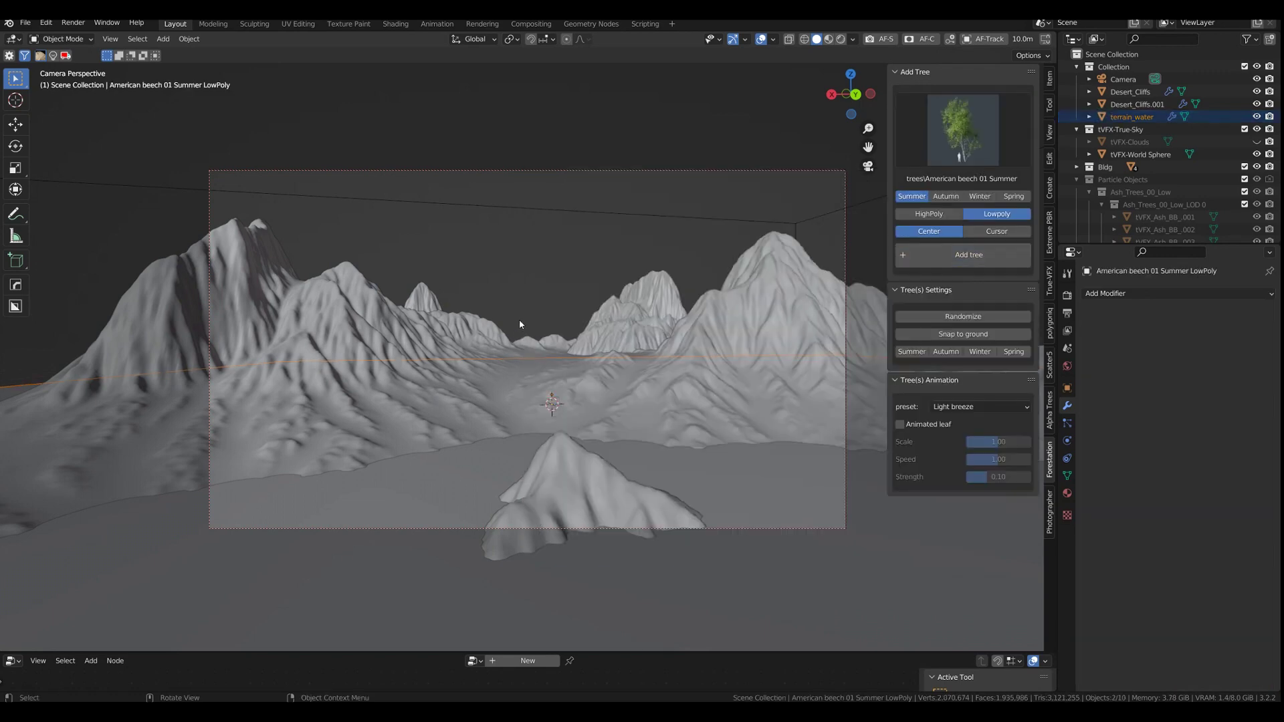
Pick American beech 02 Summer, then add the Ash Summer tree to the scene
left_click(963, 119)
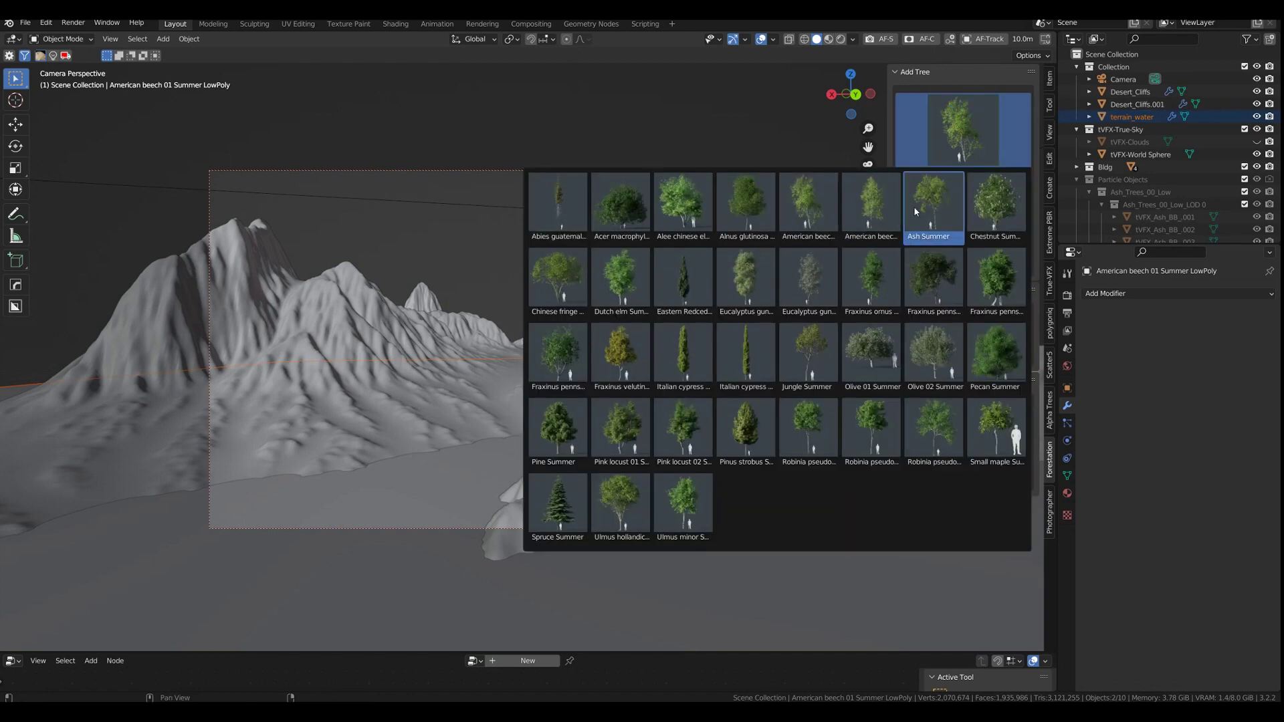
left_click(873, 206)
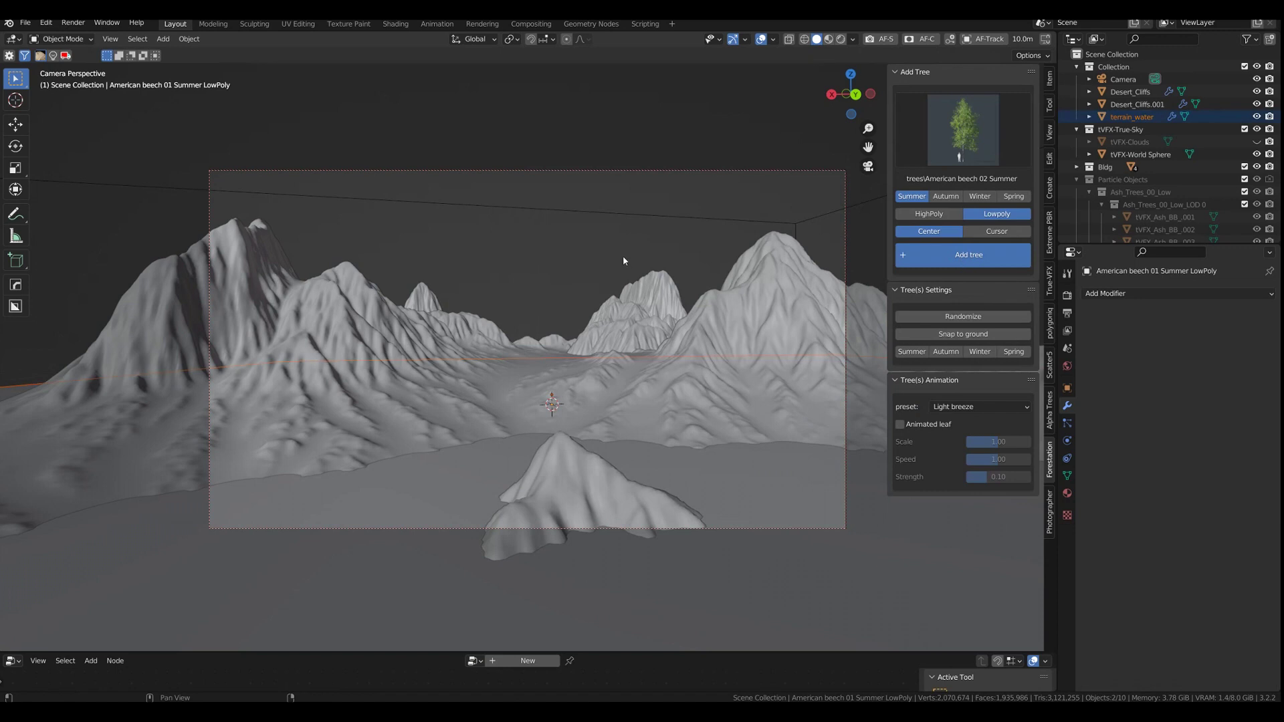
left_click(957, 131)
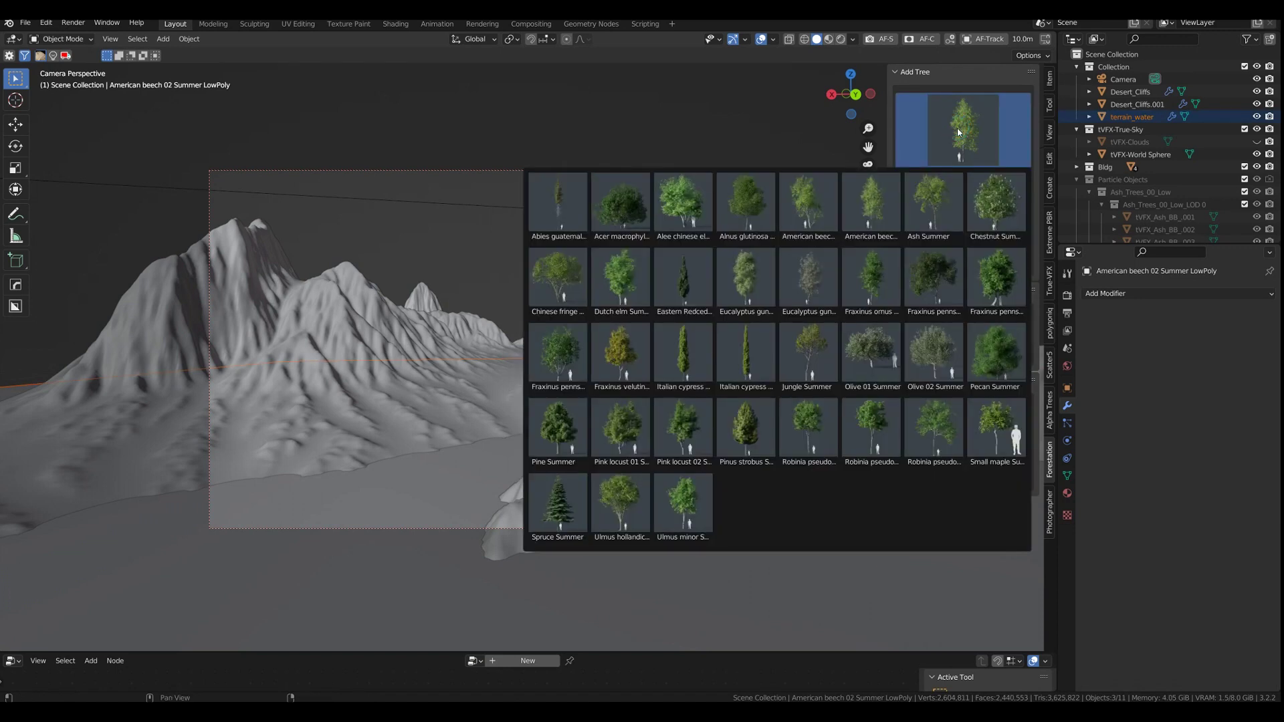
left_click(932, 204)
left_click(966, 255)
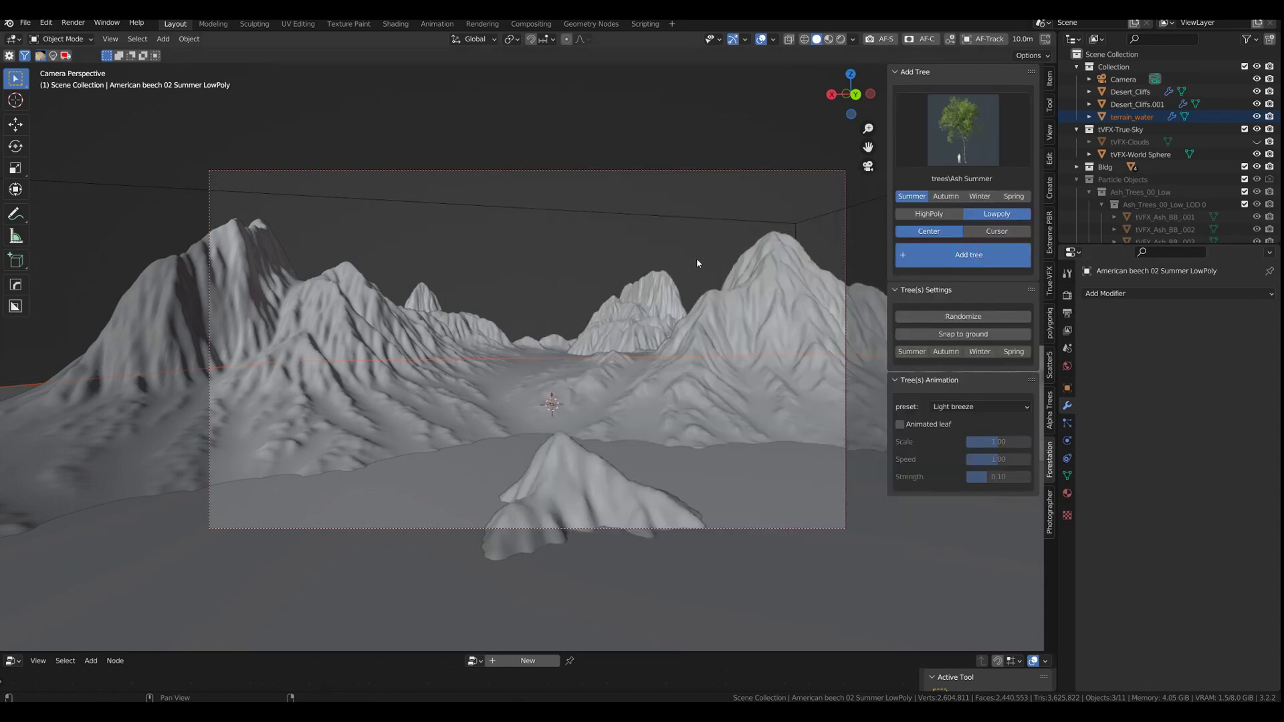
scroll(1152, 156, "down", 5)
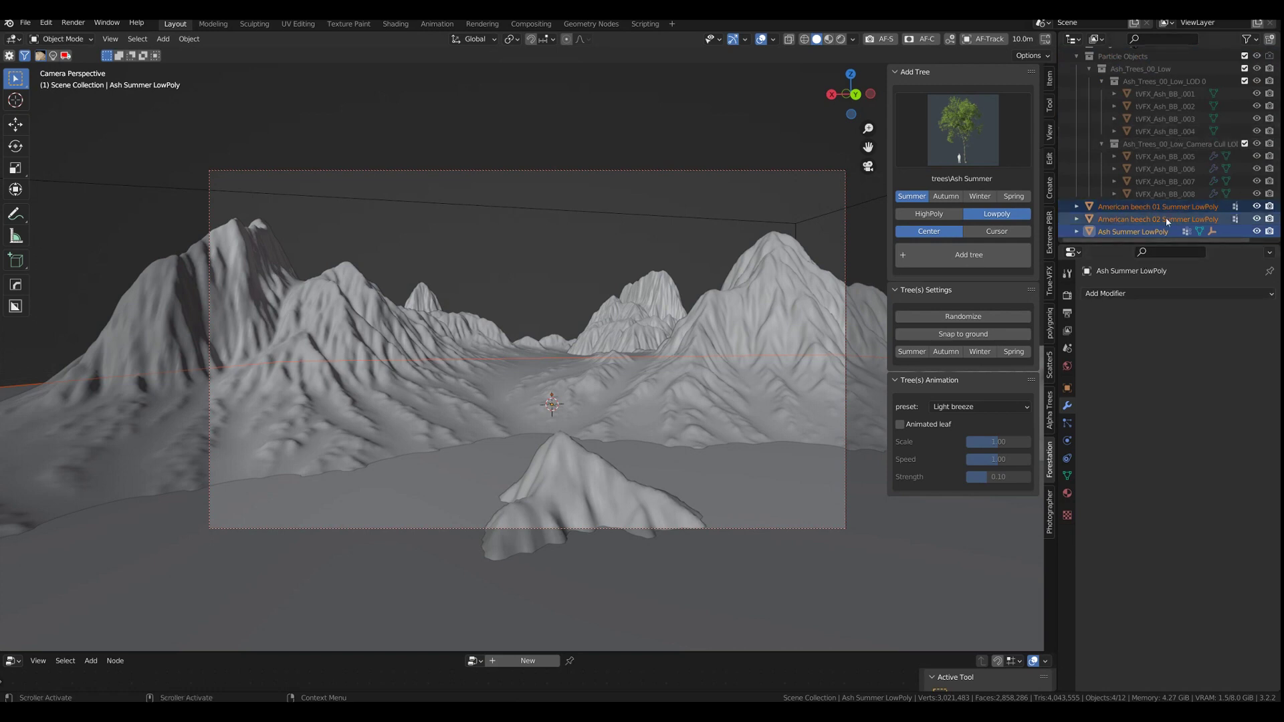
Move the three new trees into a new collection named MTree
left_click(1143, 208)
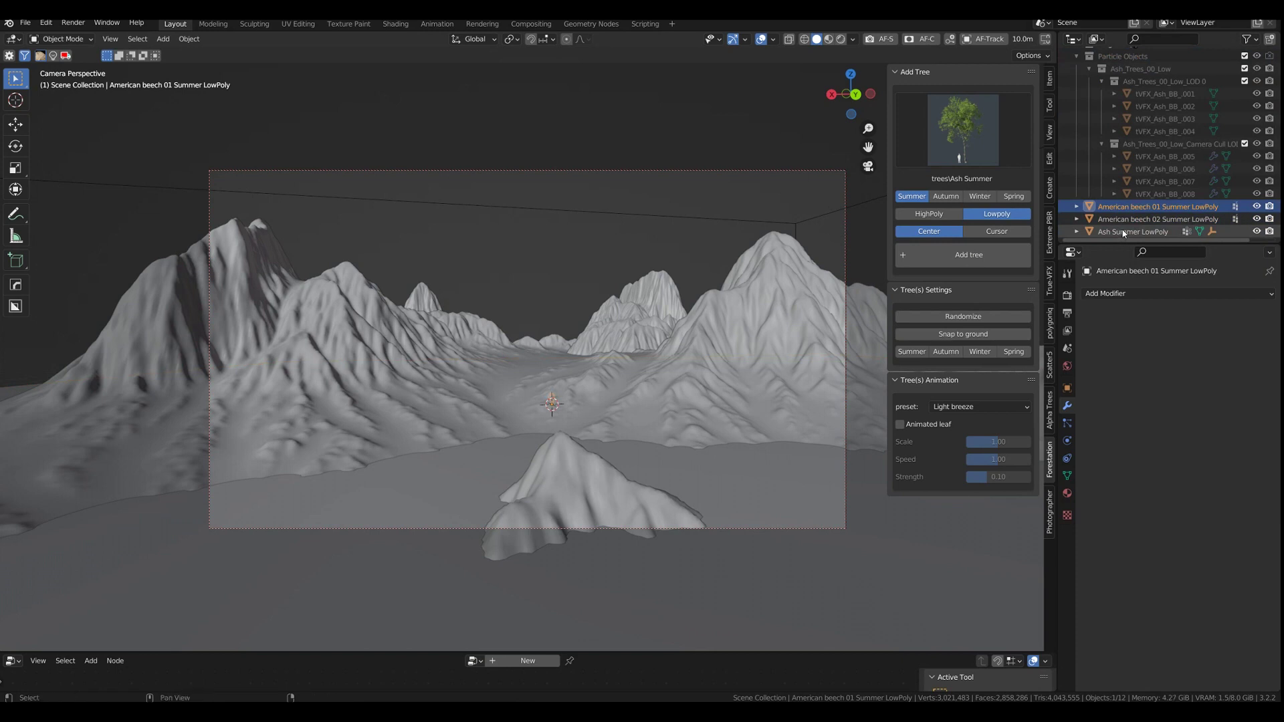
left_click(1123, 233, "shift")
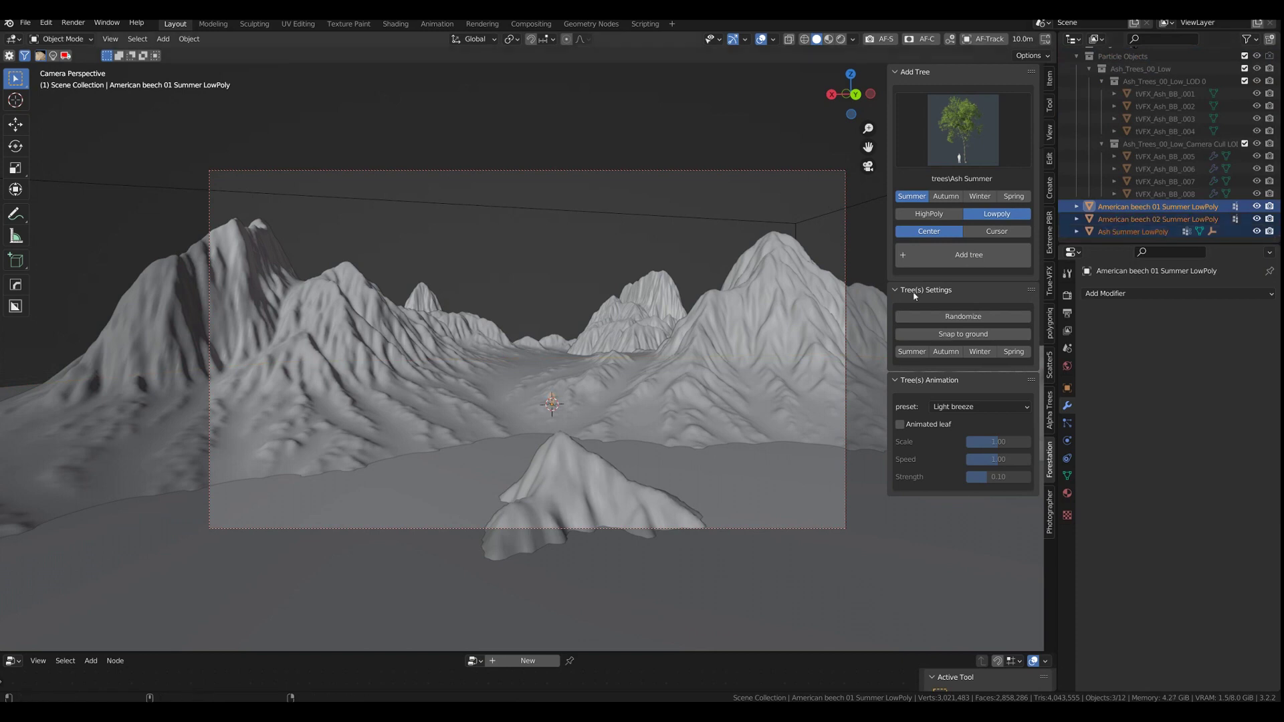
key("m")
left_click(566, 368)
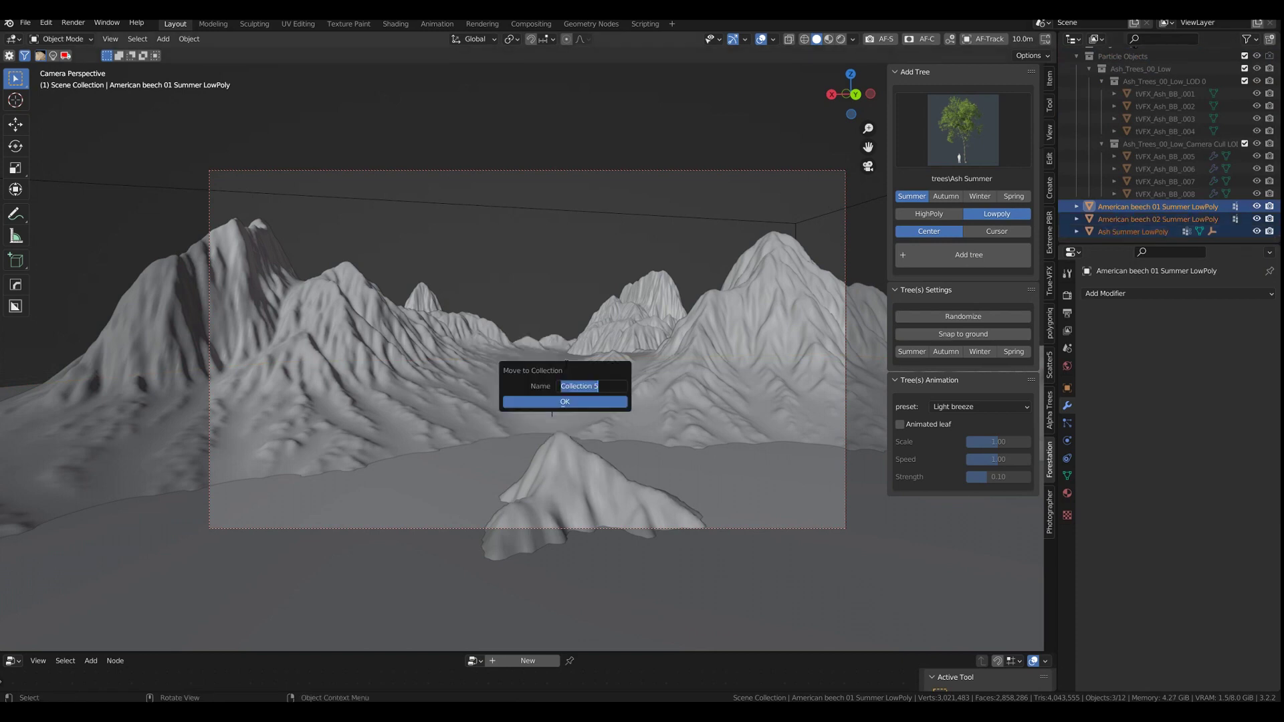
type("MTree")
left_click(572, 401)
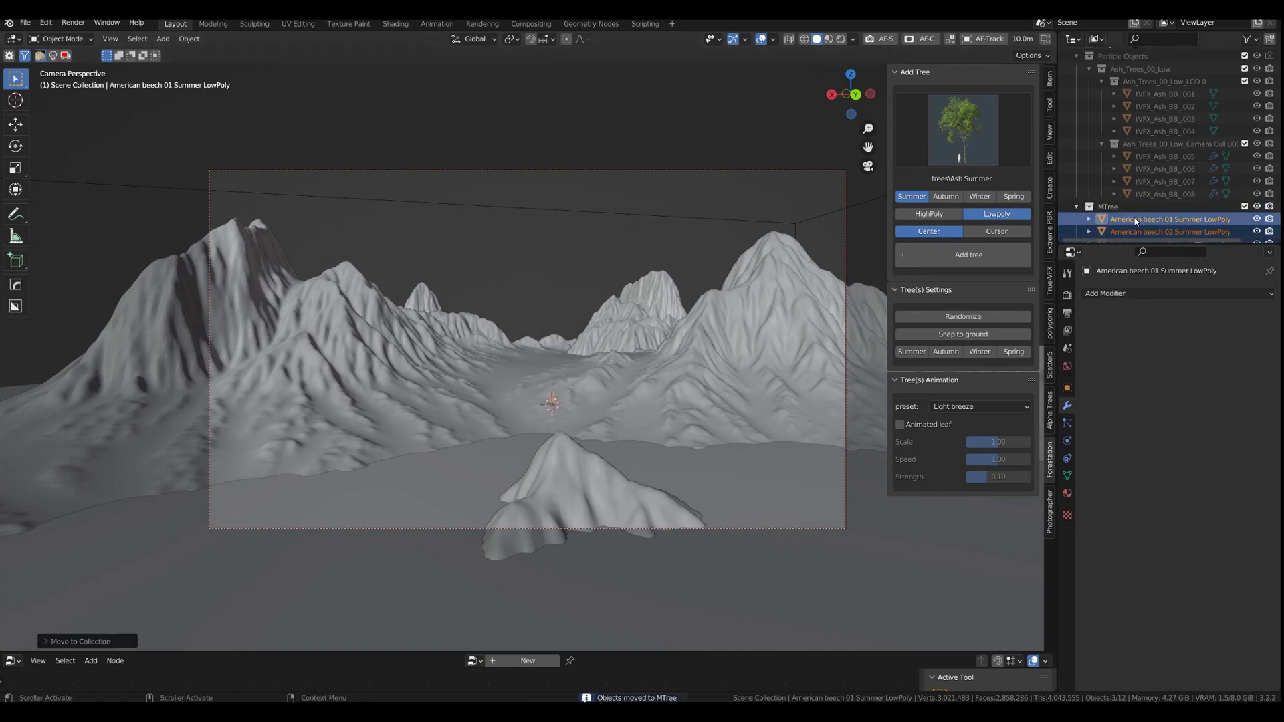
Move the selected trees straight down, far below the terrain
key("g")
key("z")
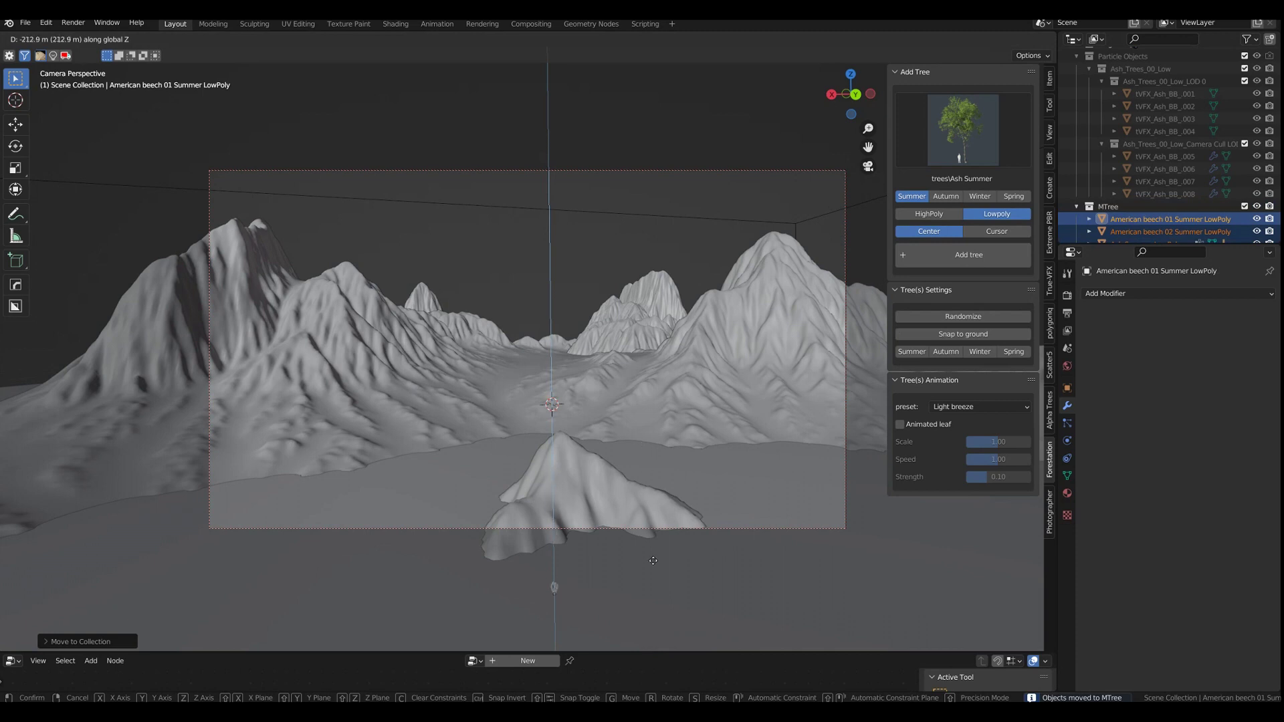
left_click(649, 587)
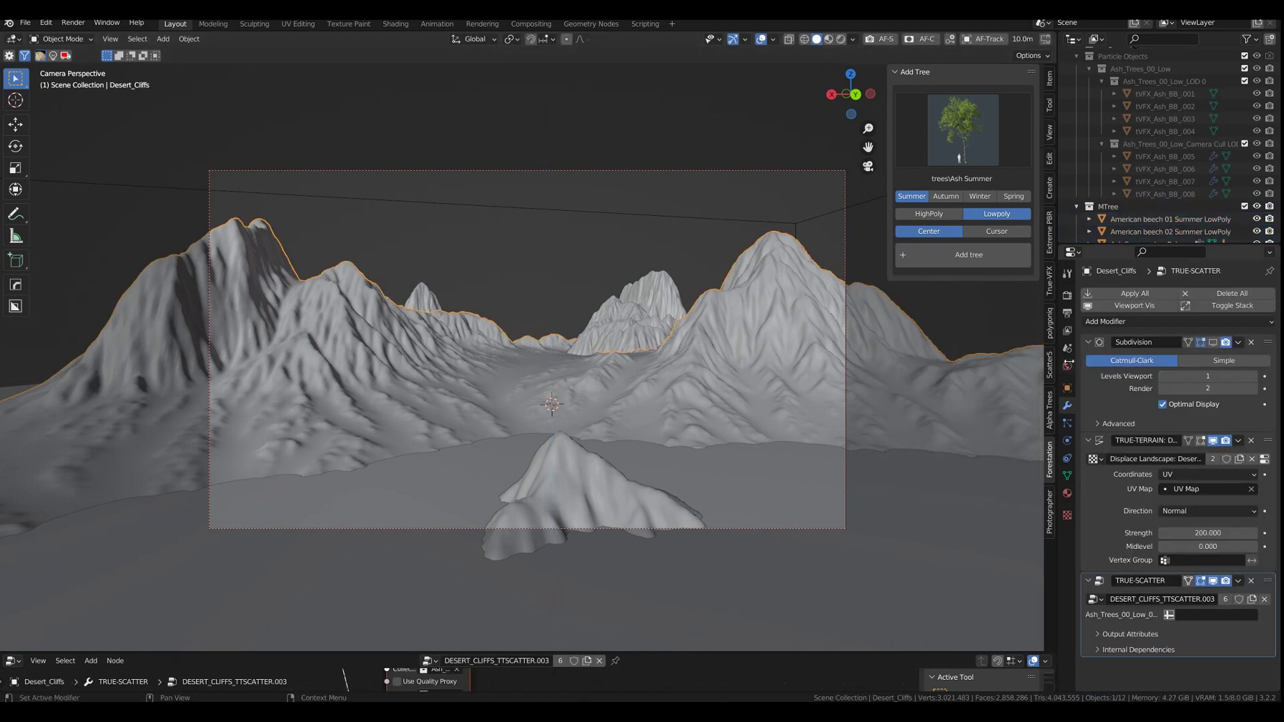
Show the Ash_Trees scatter and set its node's Collection field to MTree
left_click(1049, 359)
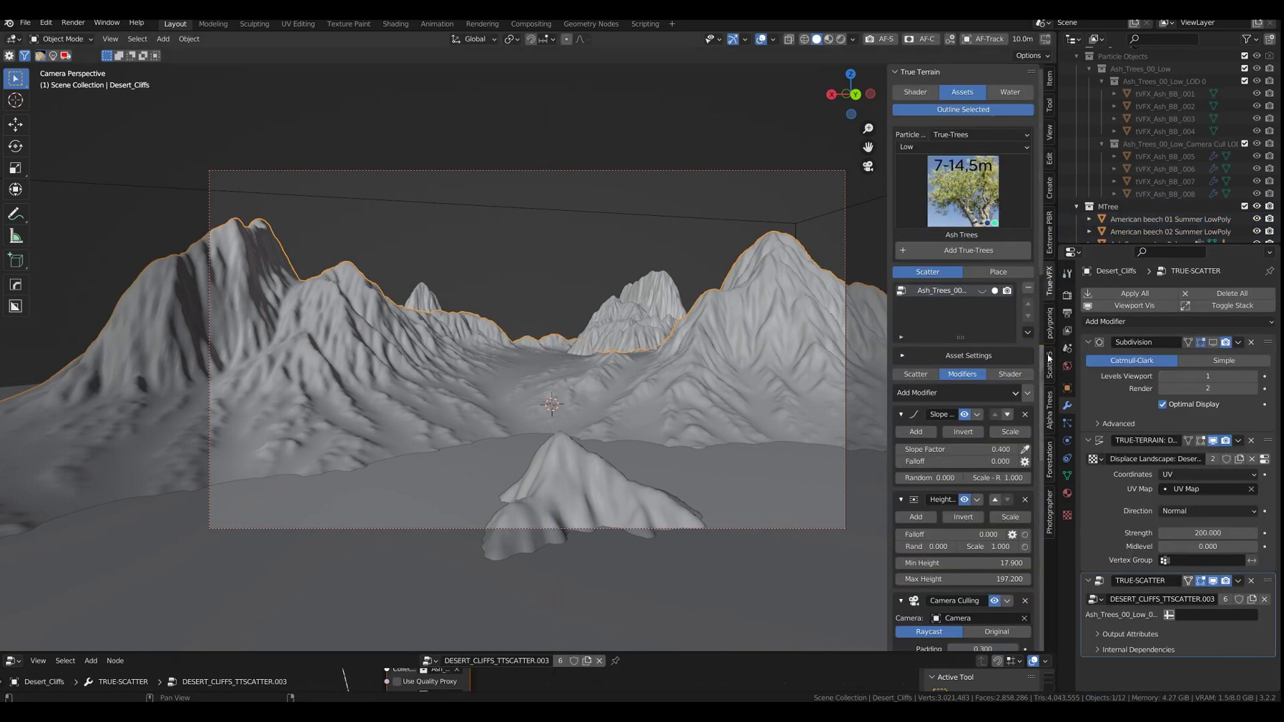
left_click(981, 292)
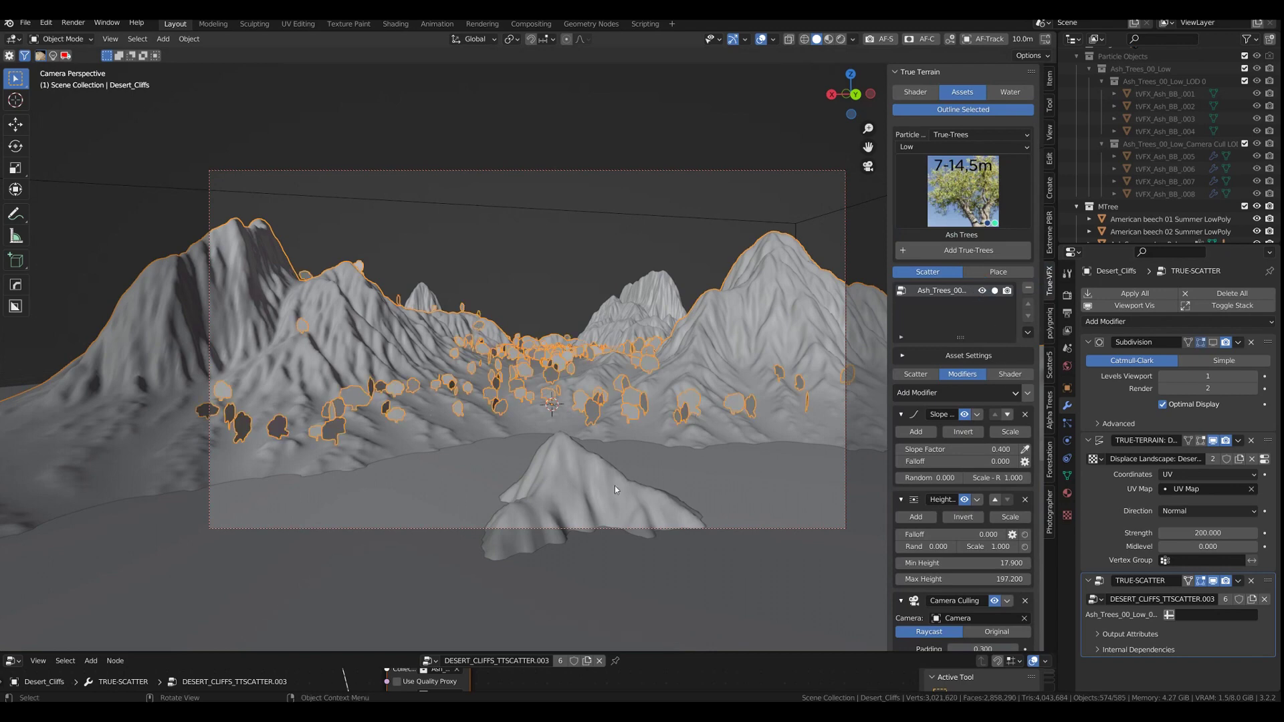
left_click(12, 661)
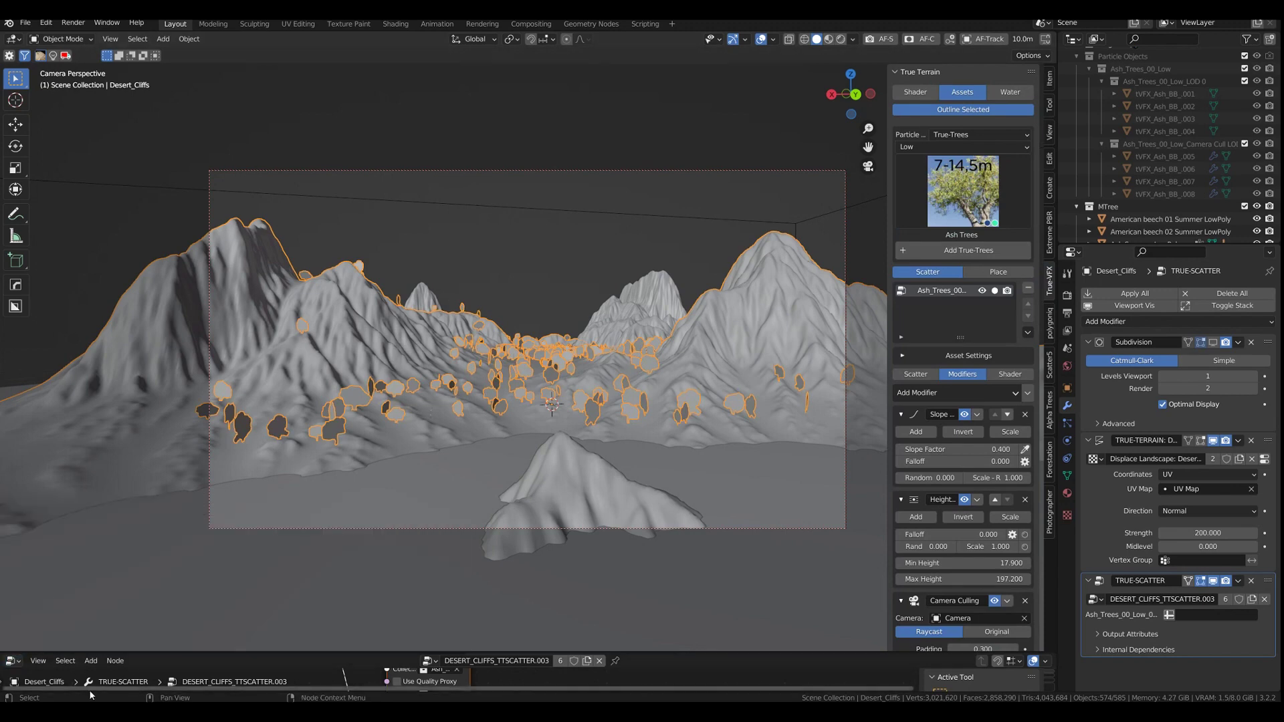
left_click_drag(234, 650, 341, 292)
scroll(553, 536, "up", 2)
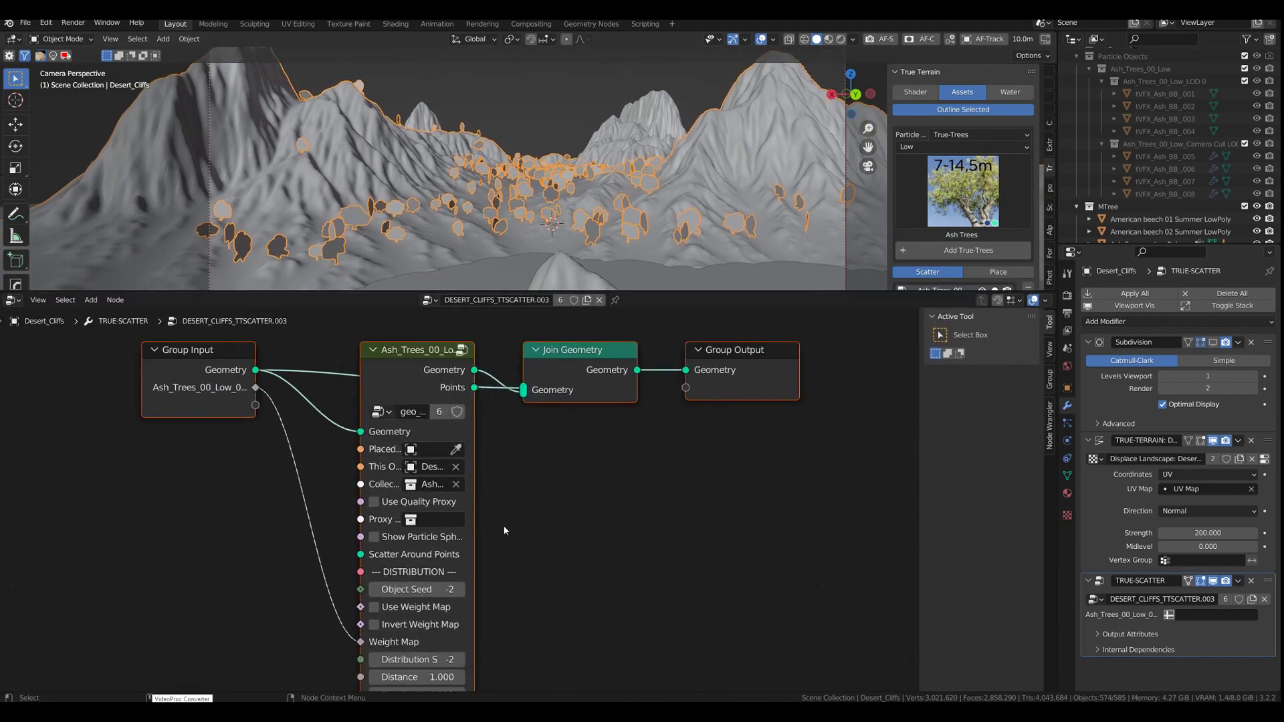
left_click(619, 508)
left_click_drag(472, 503, 638, 507)
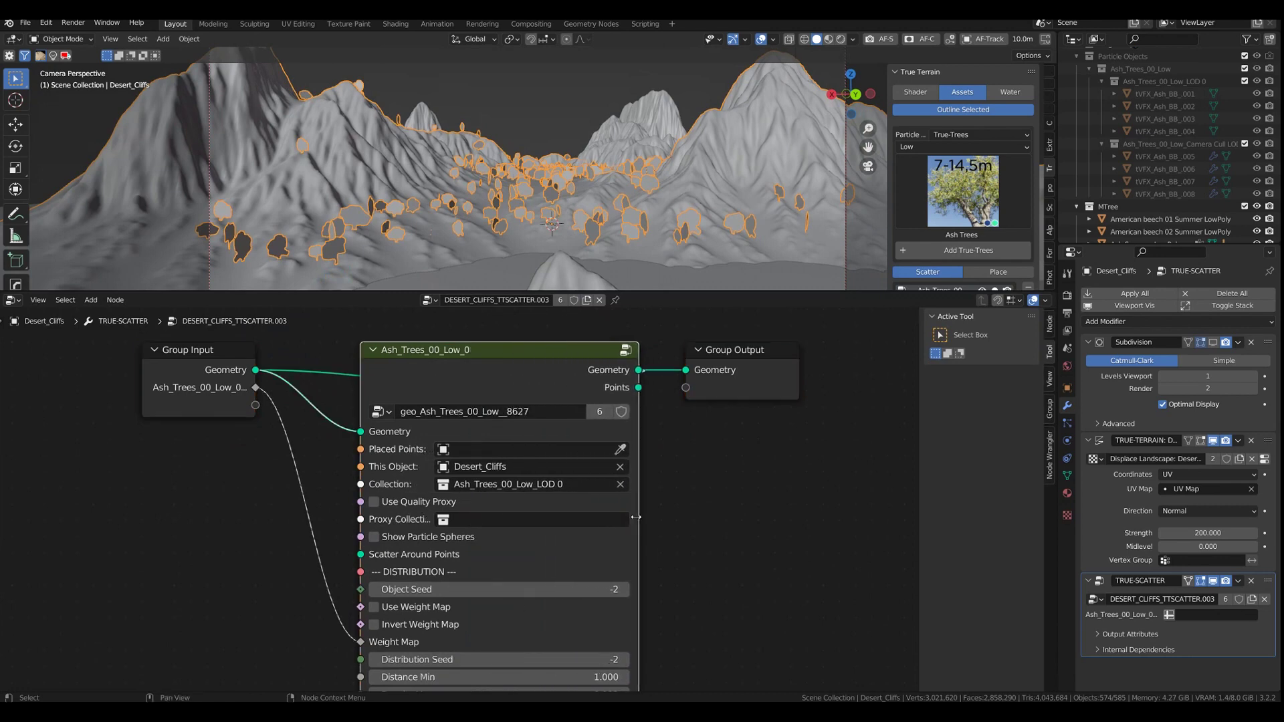
left_click(501, 485)
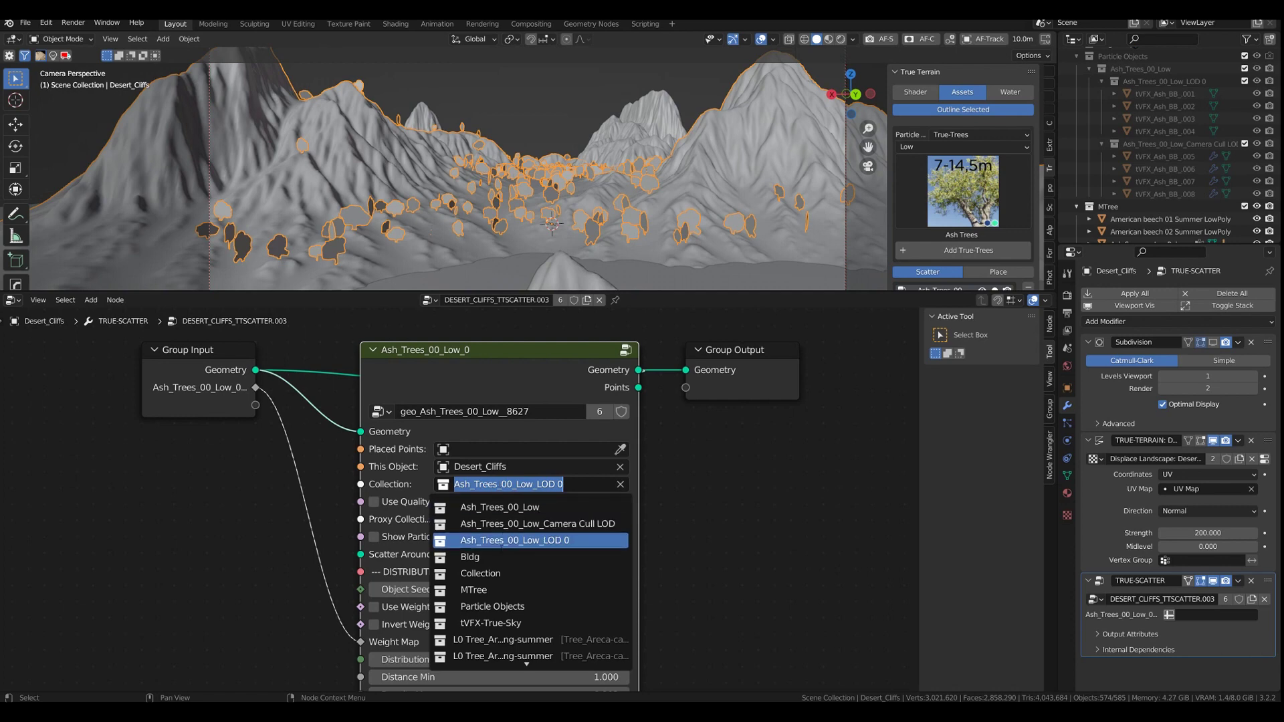
left_click(504, 588)
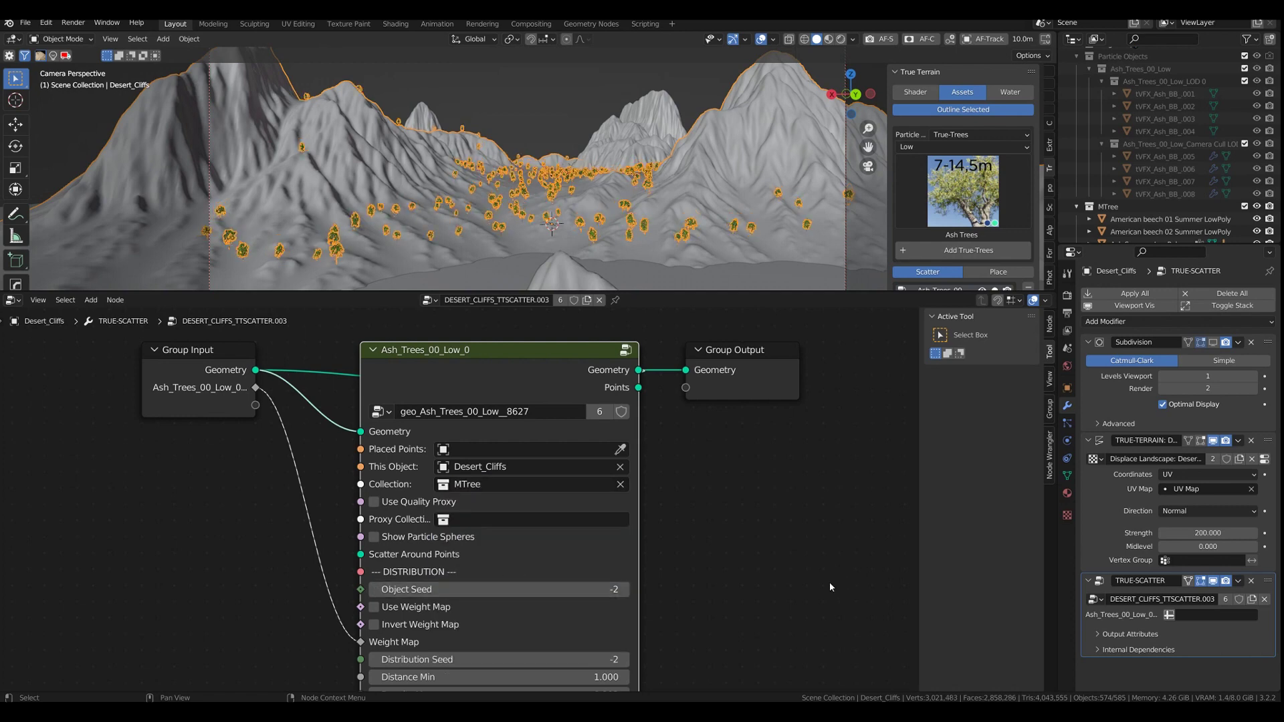
left_click_drag(693, 290, 696, 630)
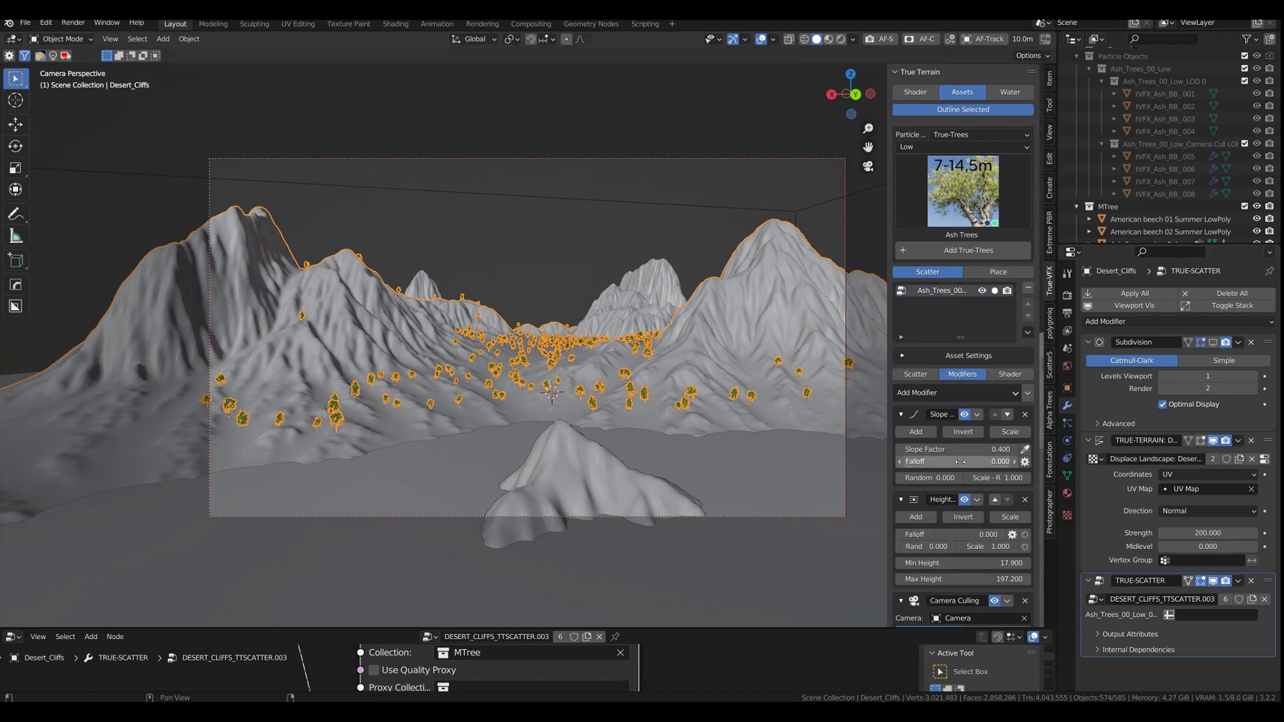
Set the scatter's Distance Min to 0 and raise its Density Max
left_click(914, 375)
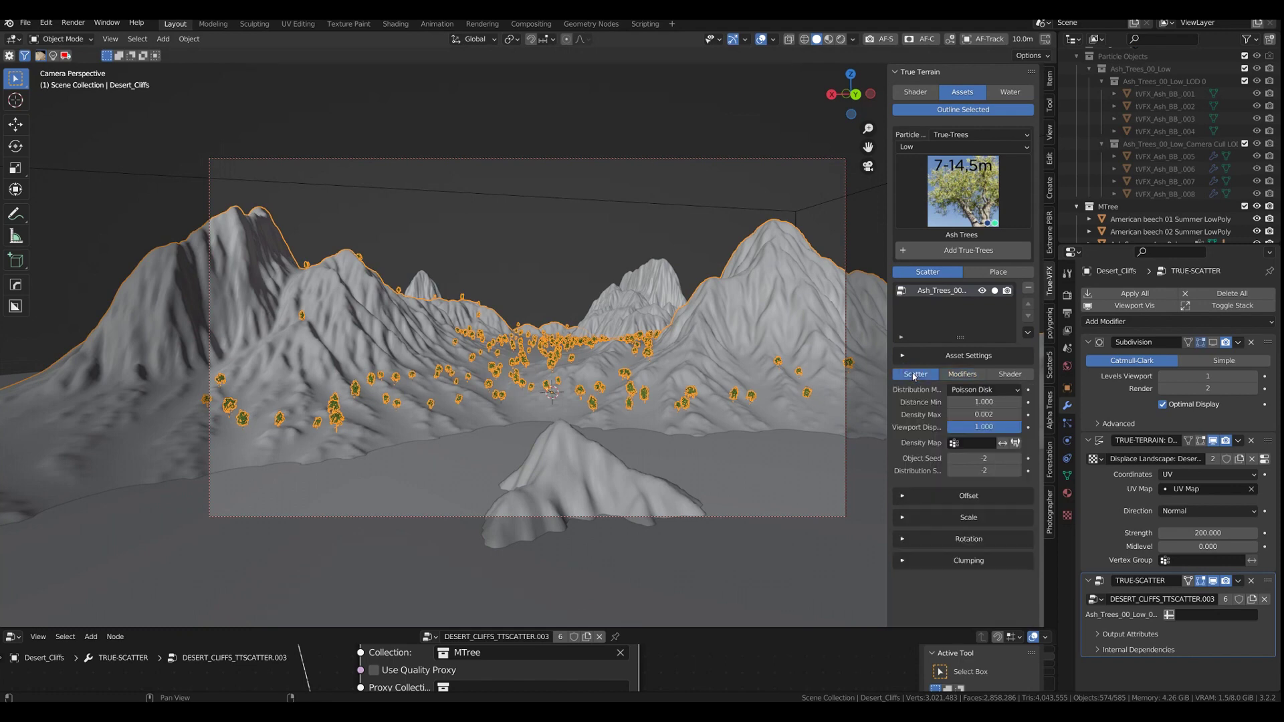
left_click(987, 402)
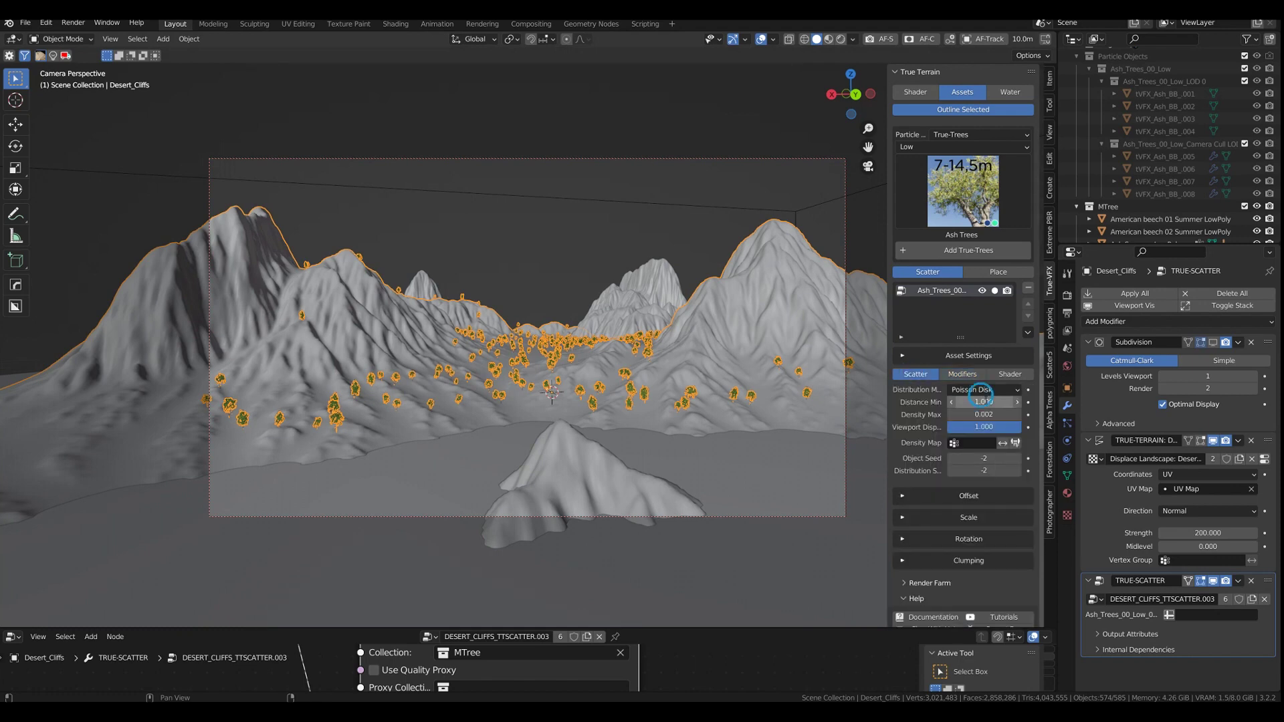
type("0")
key("Return")
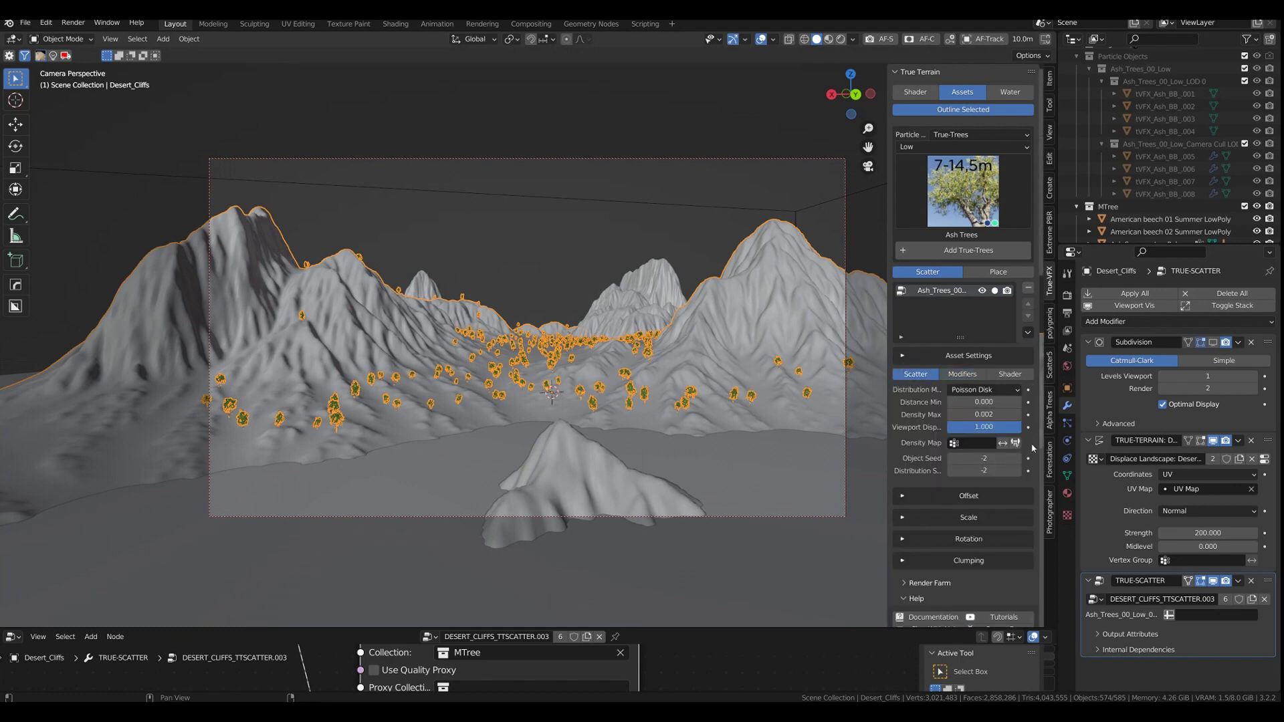
left_click(984, 414)
key("Right")
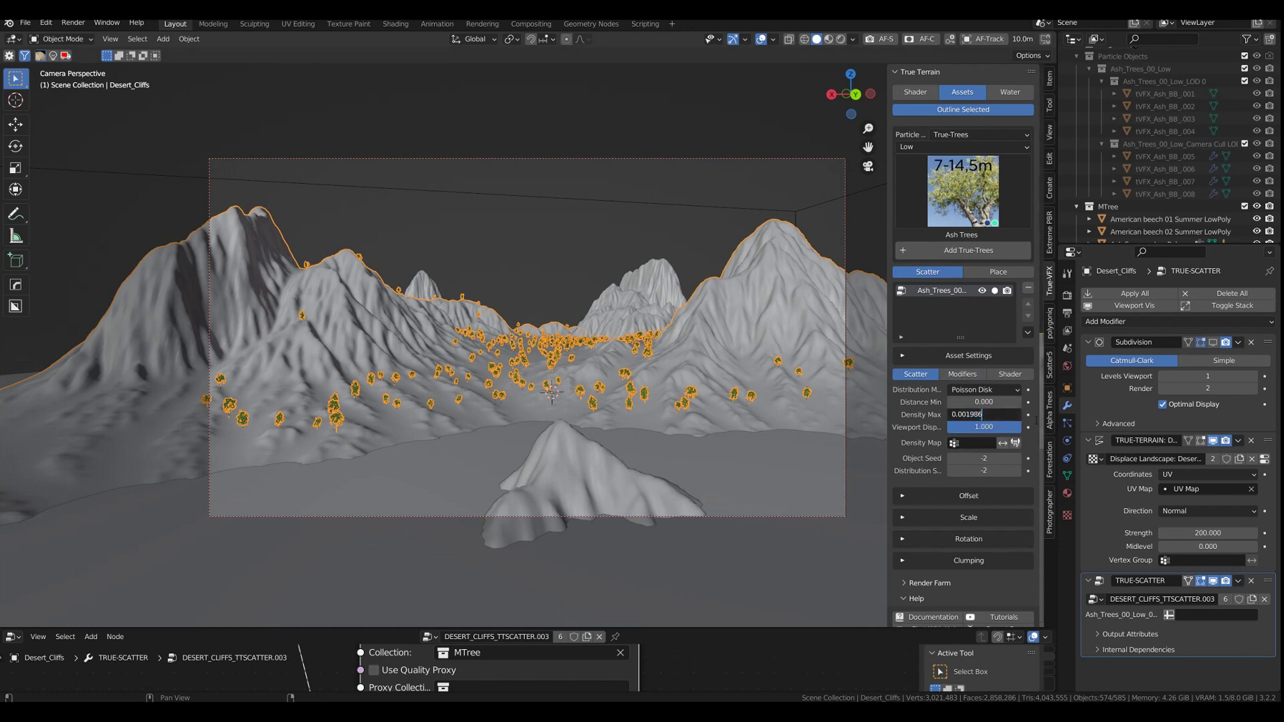
key("Left")
key("Left")
key("Right")
key("BackSpace")
type("4")
key("Return")
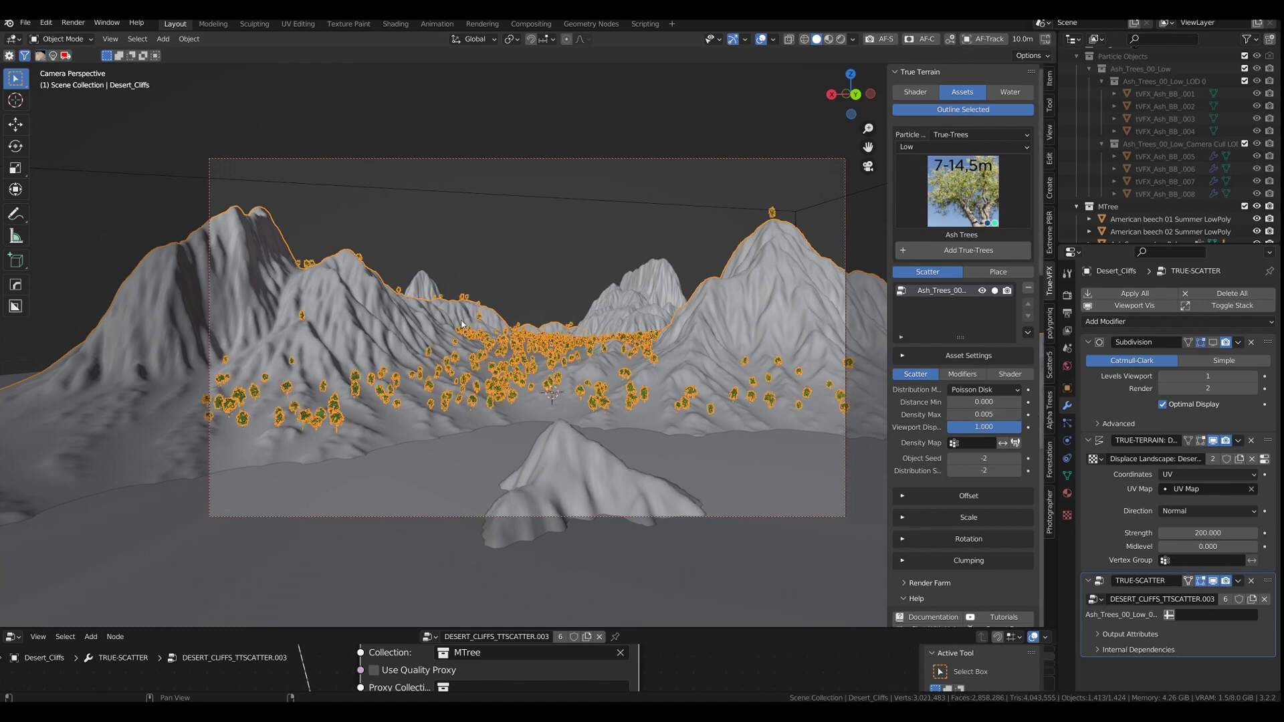
Set the scattered trees' scale range to Min 1 and Max 1.5
left_click(957, 519)
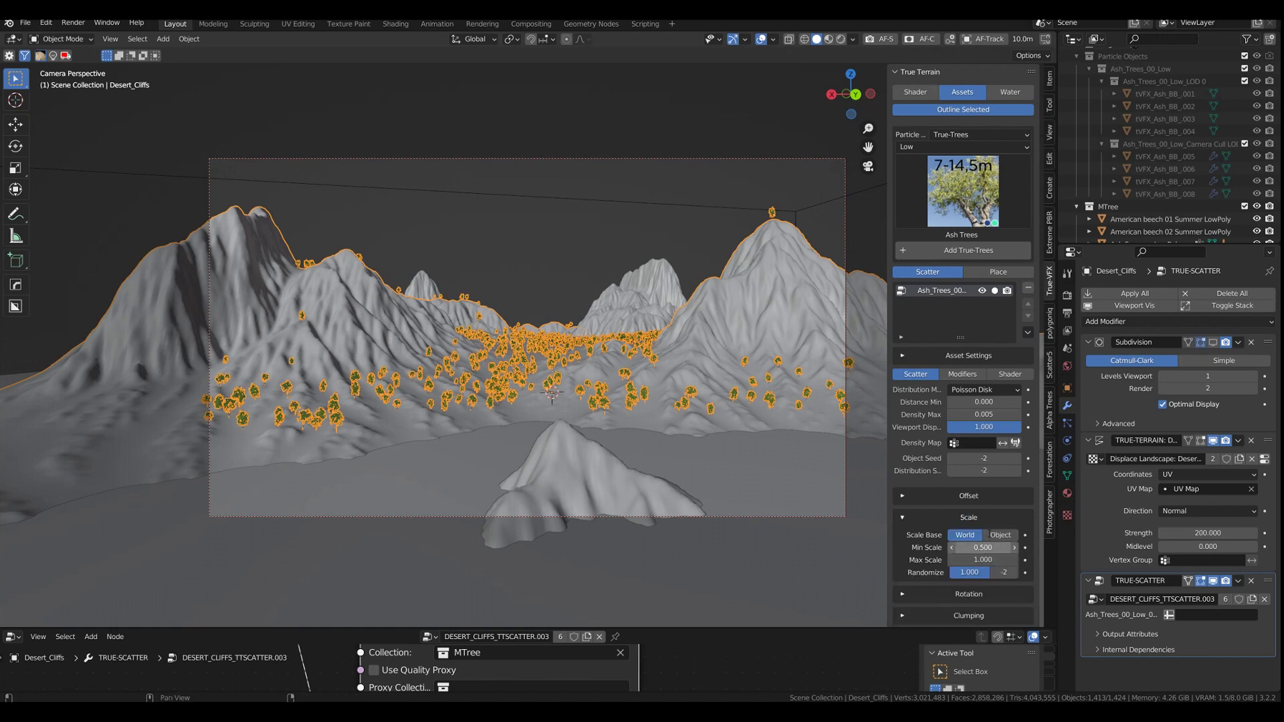
key("Return")
type("1")
key("Tab")
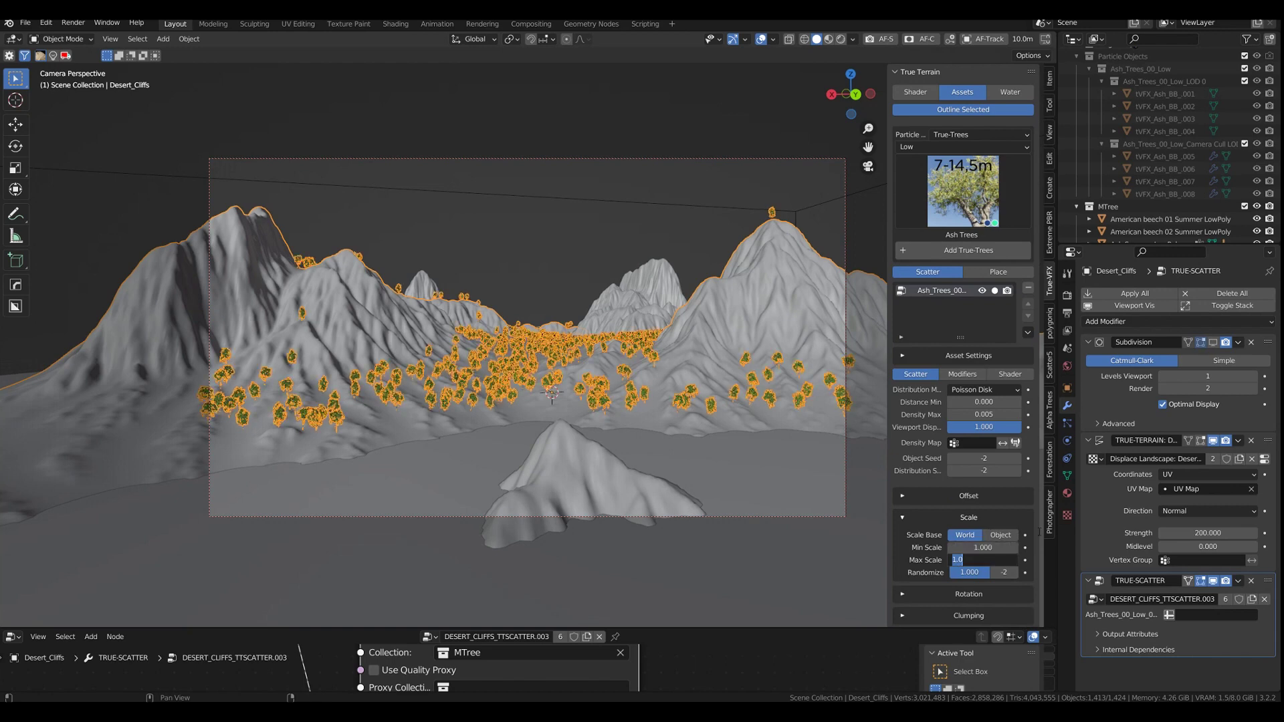
type("1.5")
key("Return")
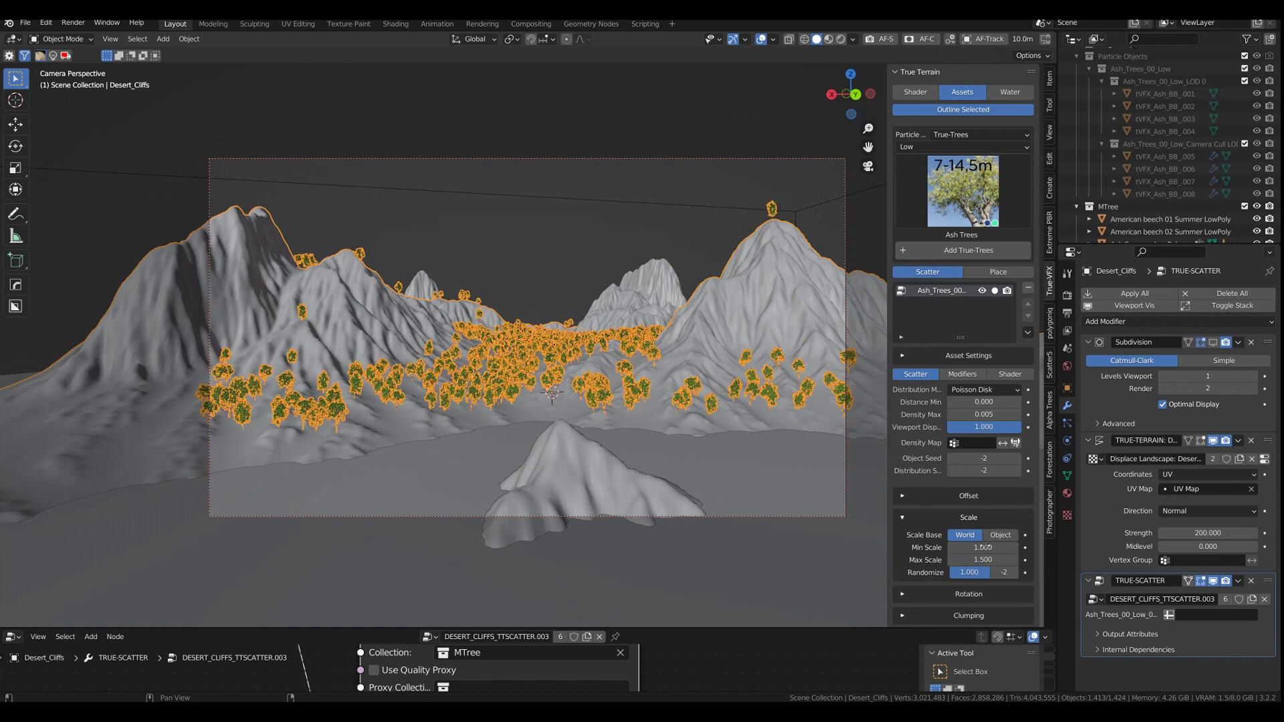
Lower the scatter rotation's Normal Amount to 0.25 and deselect everything
scroll(908, 596, "down", 2)
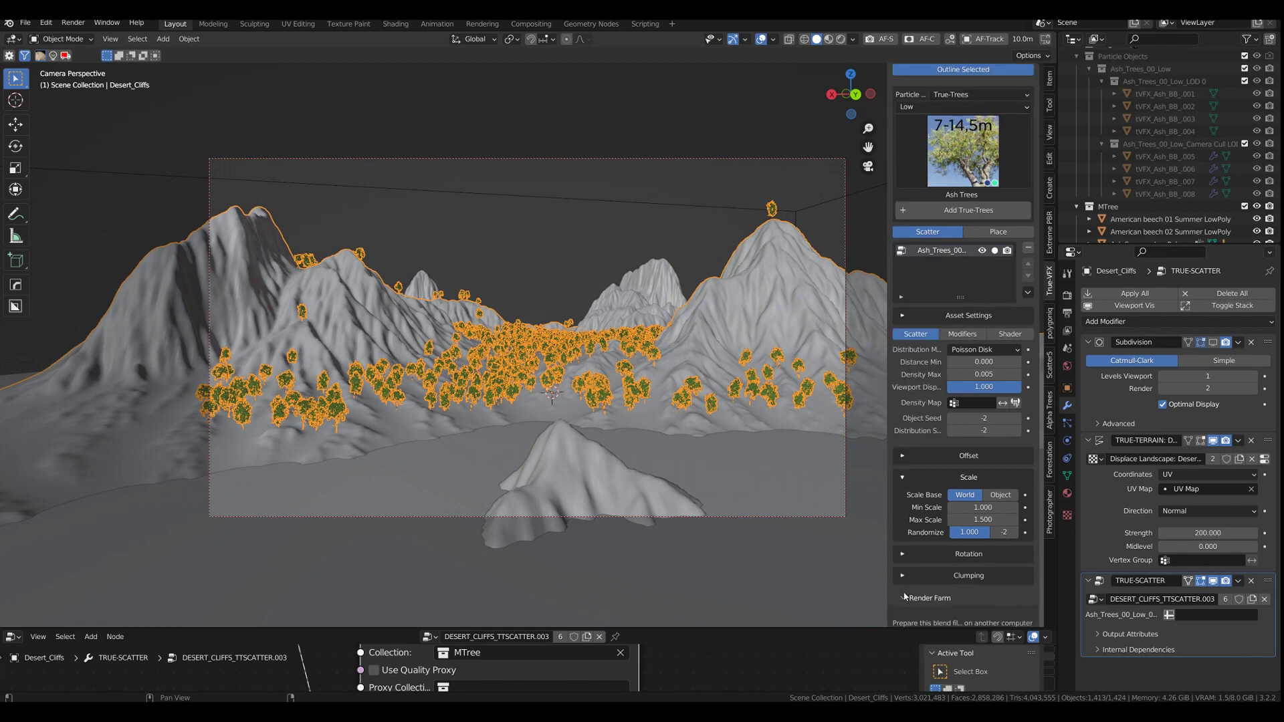
left_click(908, 555)
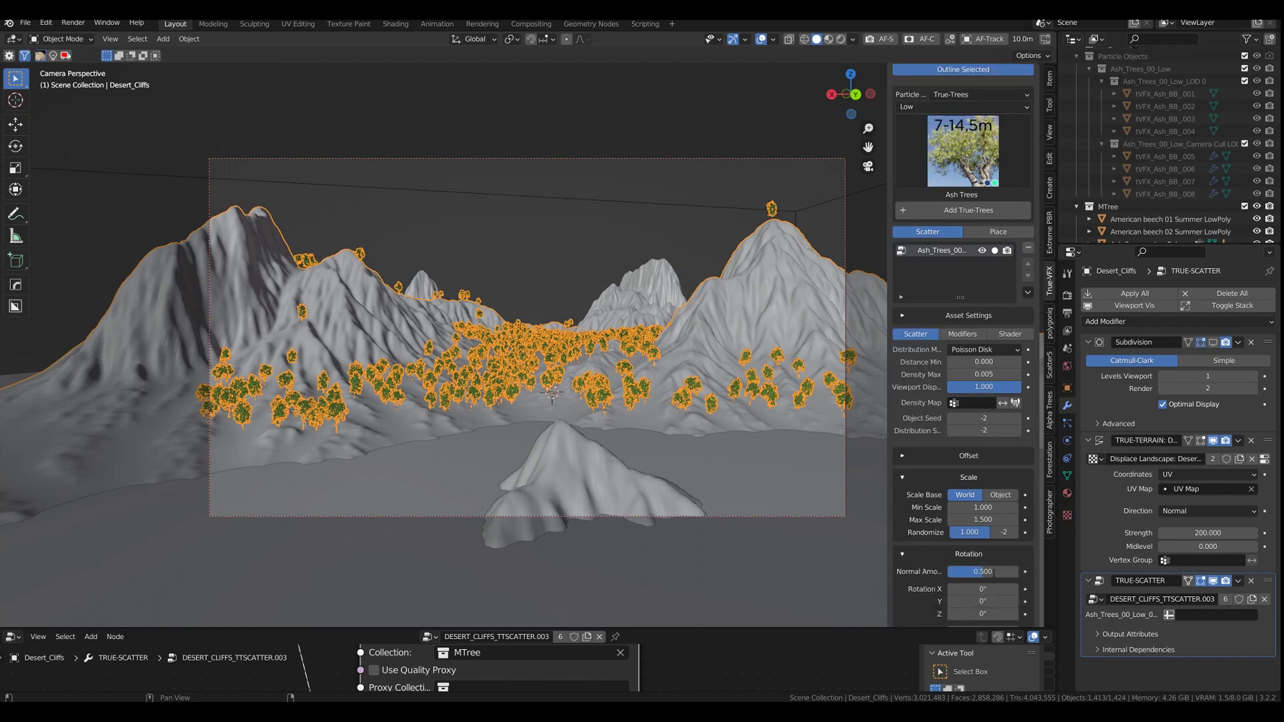
left_click(1001, 573)
type("0.25")
key("Return")
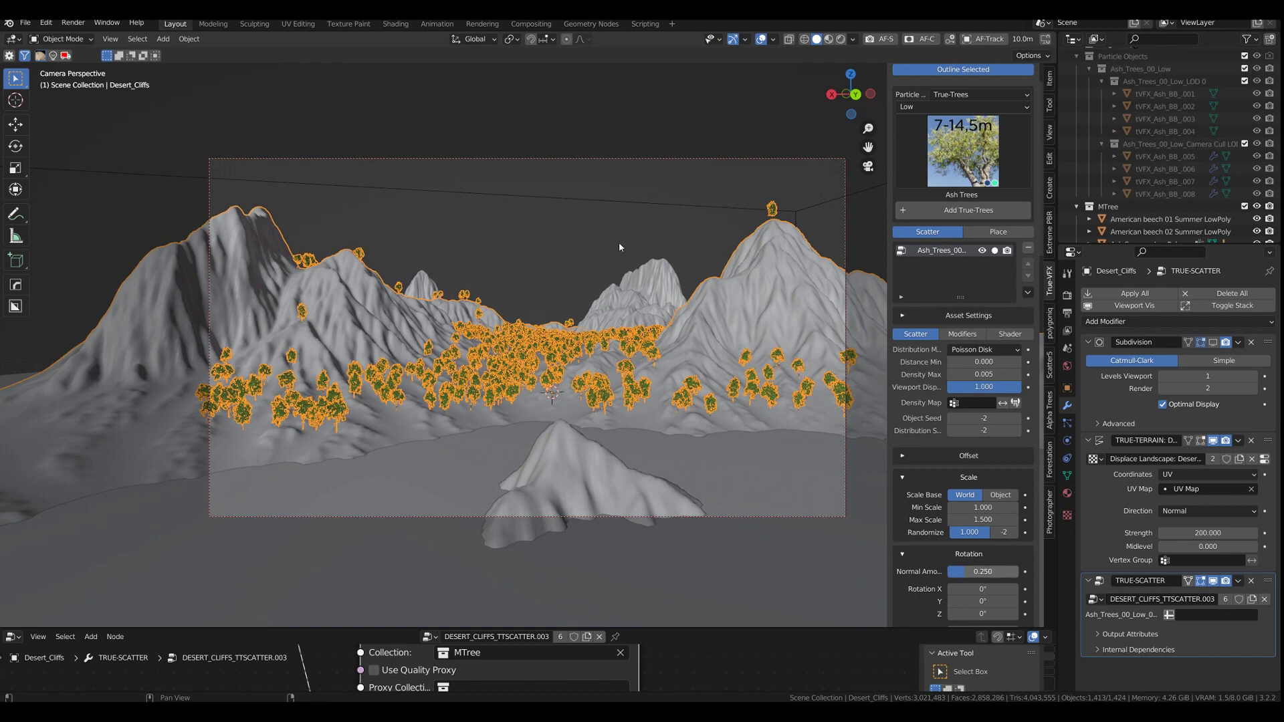
left_click(640, 125)
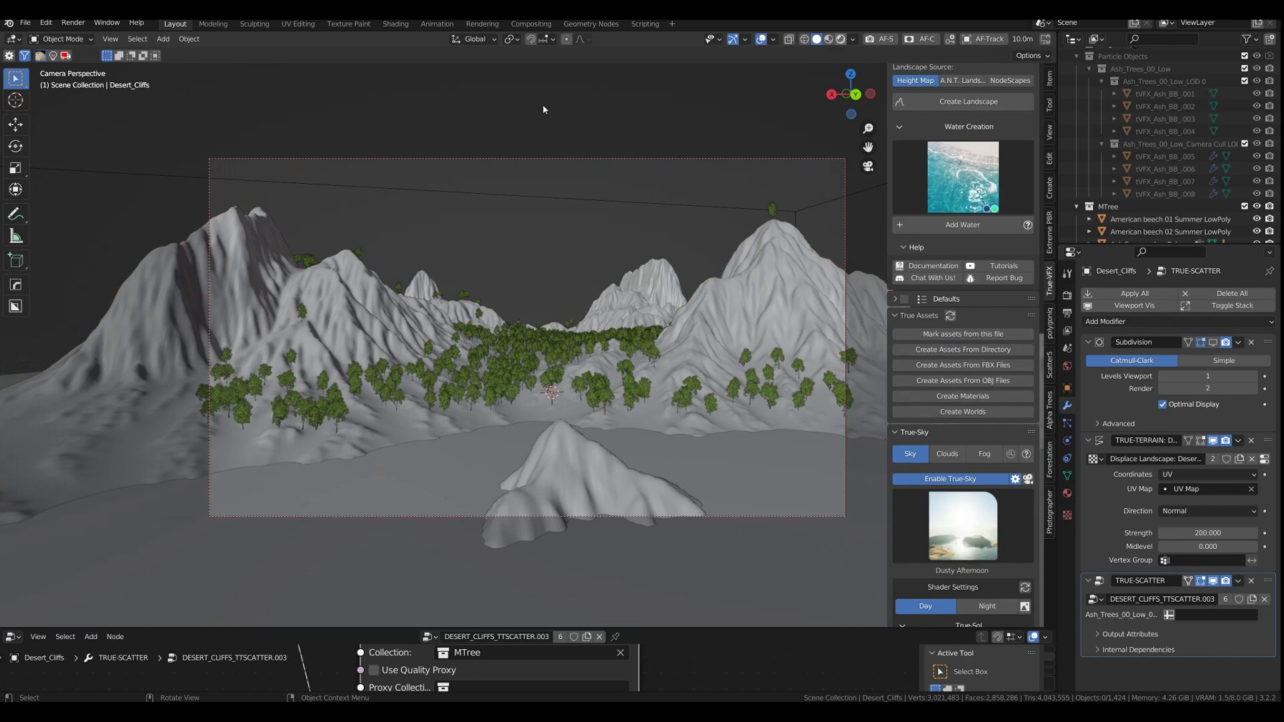
Preview the MTree tree scatter in Rendered shading, then return to Solid shading
key("z")
key("6")
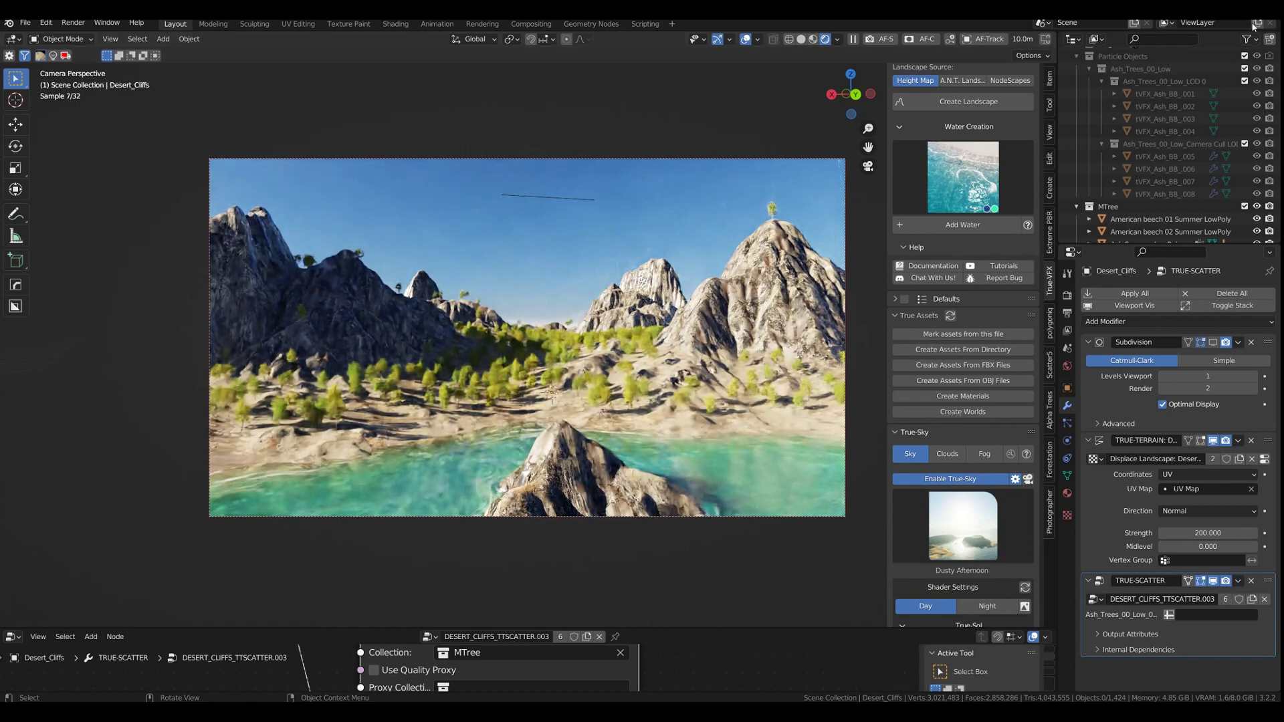
left_click(800, 38)
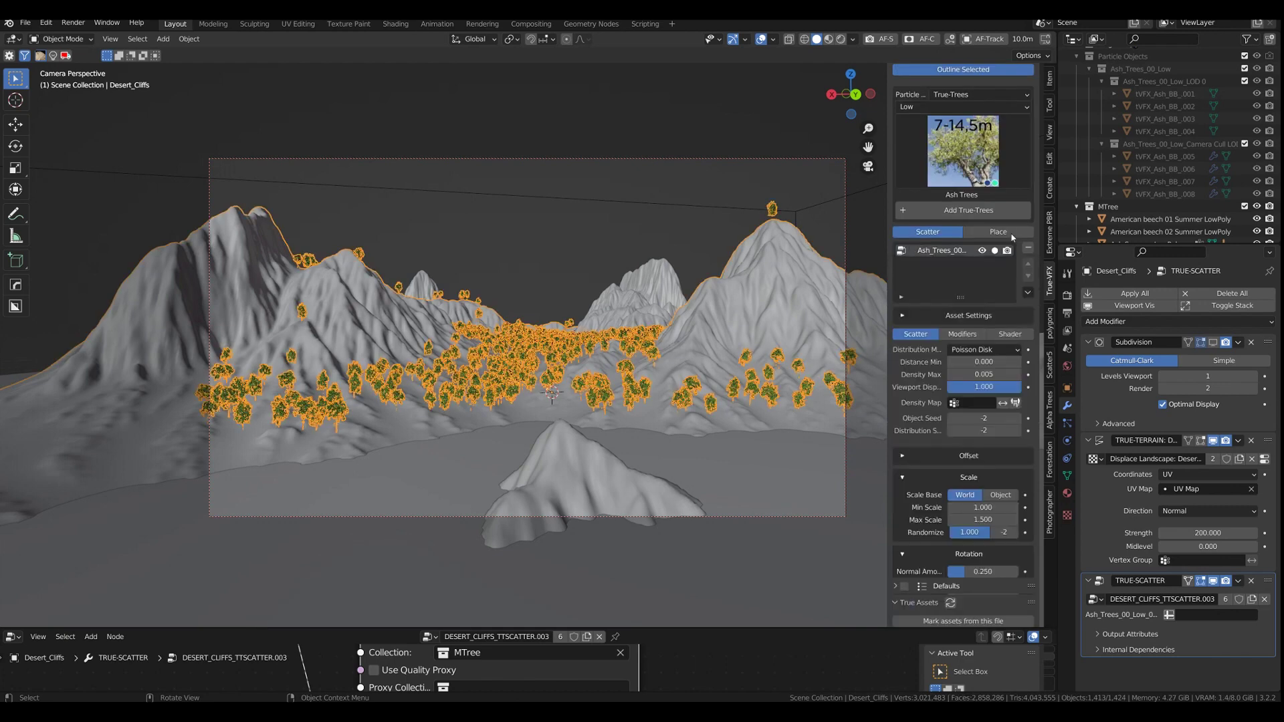
Duplicate the Ash tree scatter layer from the scatter list's extra options
scroll(1025, 260, "up", 2)
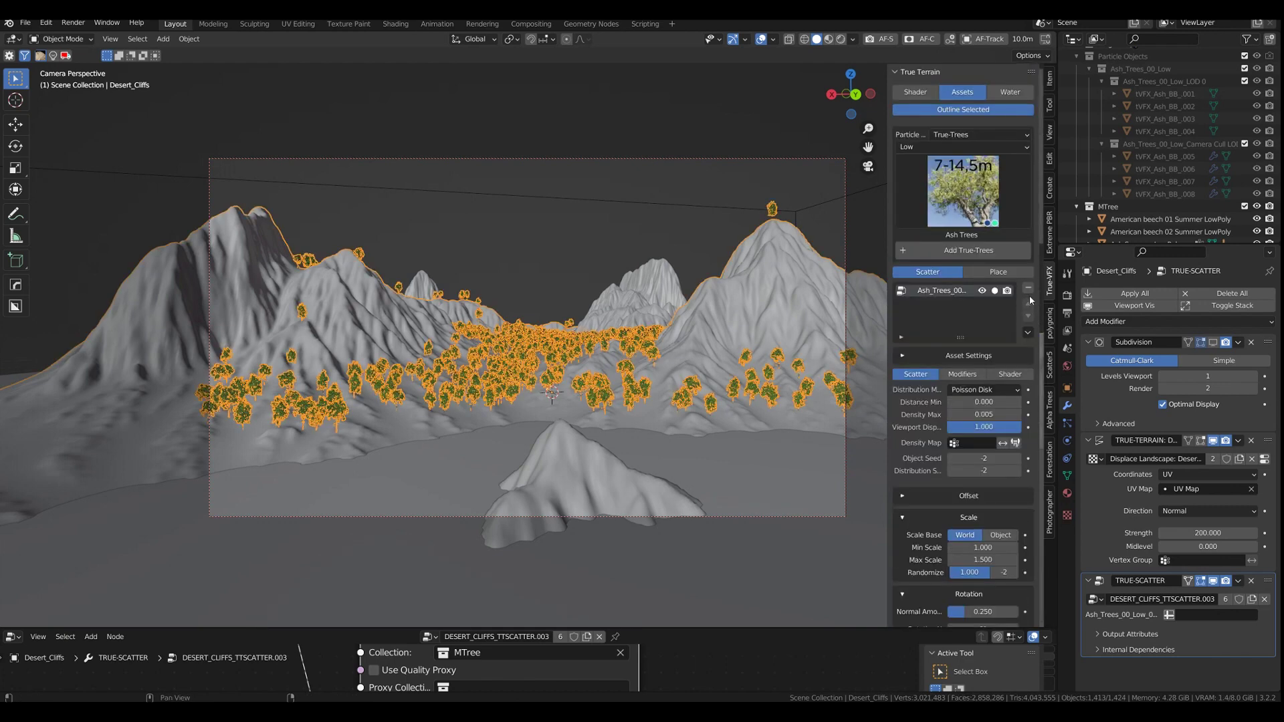
left_click(1028, 332)
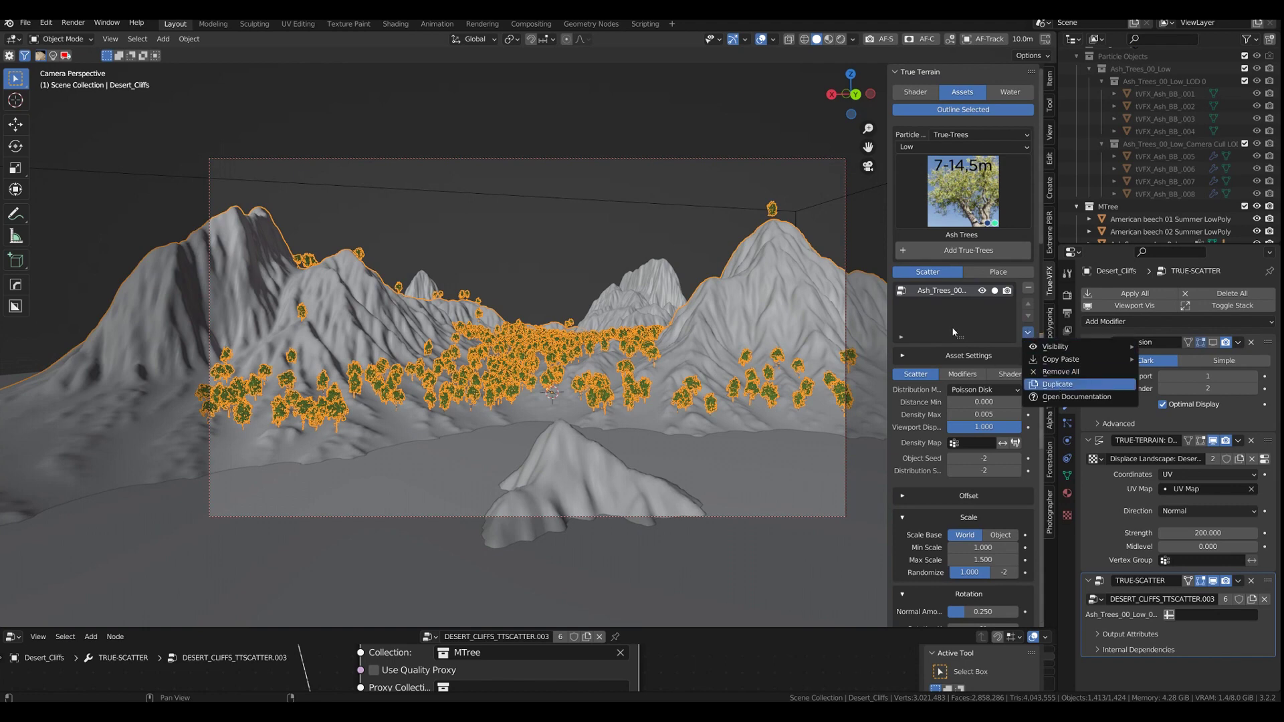
key("Return")
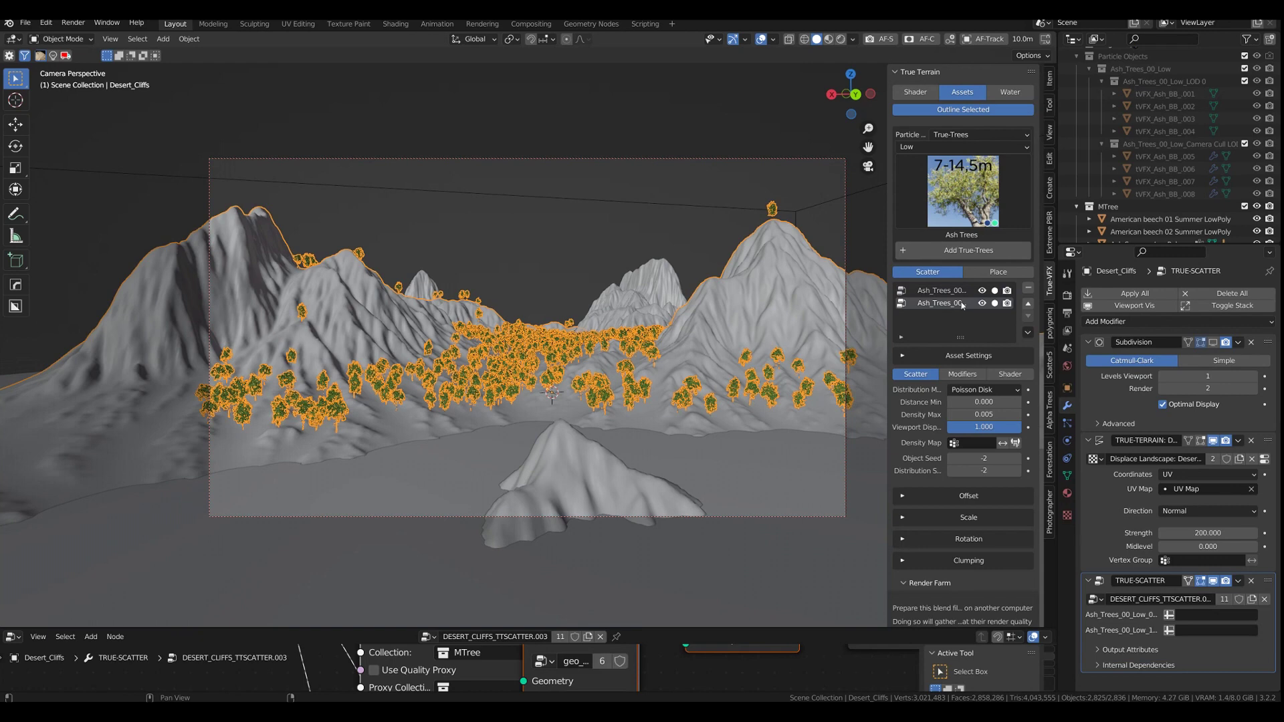
Switch the duplicated layer's asset to Spruce_Trees and set Distribution Seed to -1
left_click(903, 356)
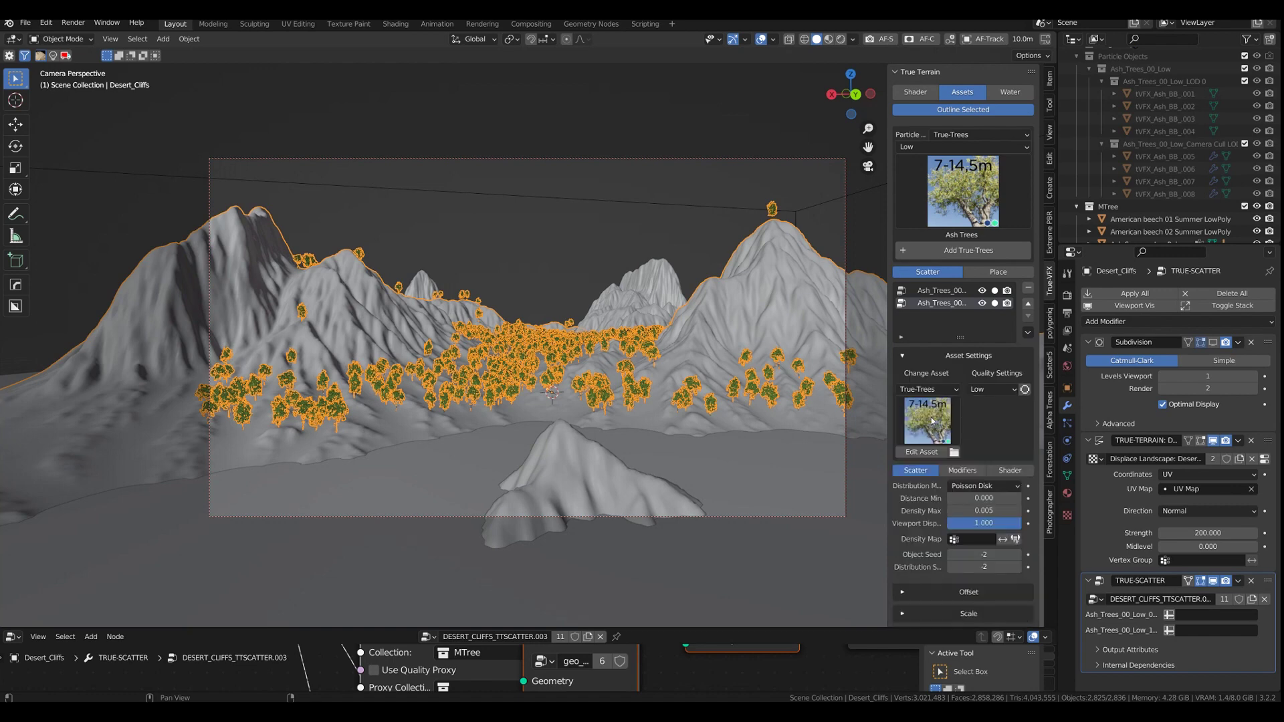
left_click(932, 420)
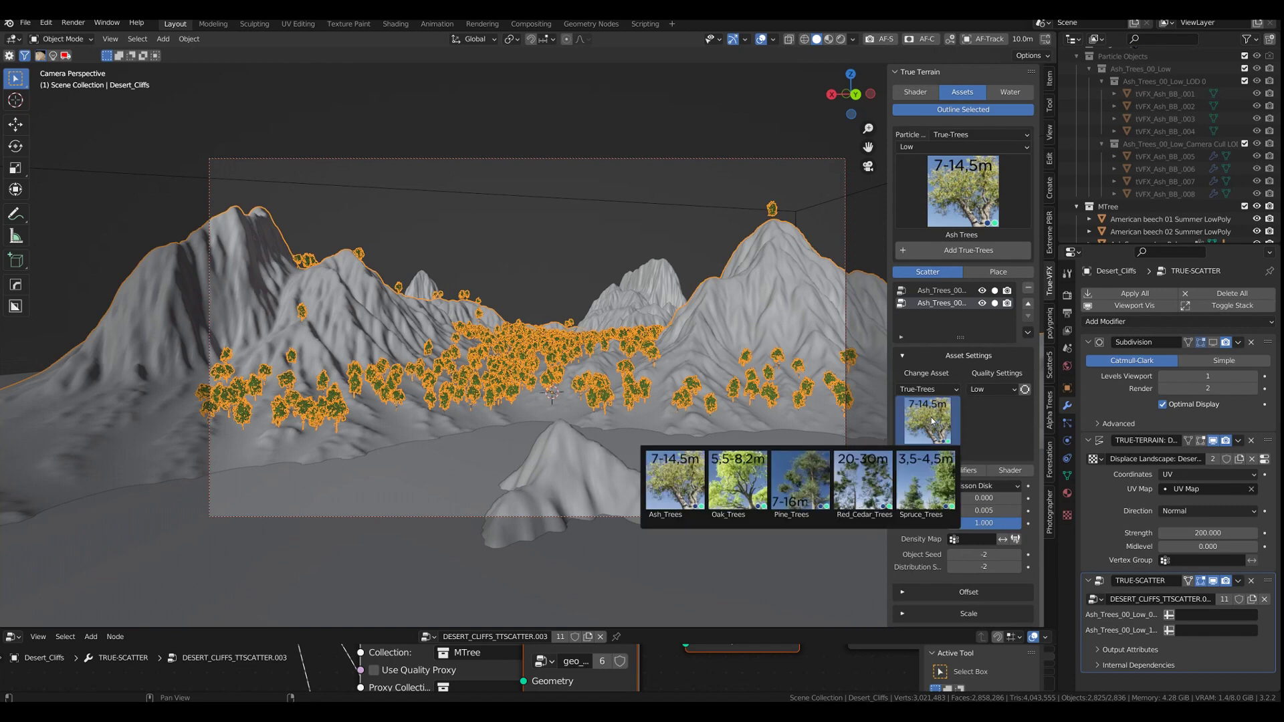
left_click(928, 492)
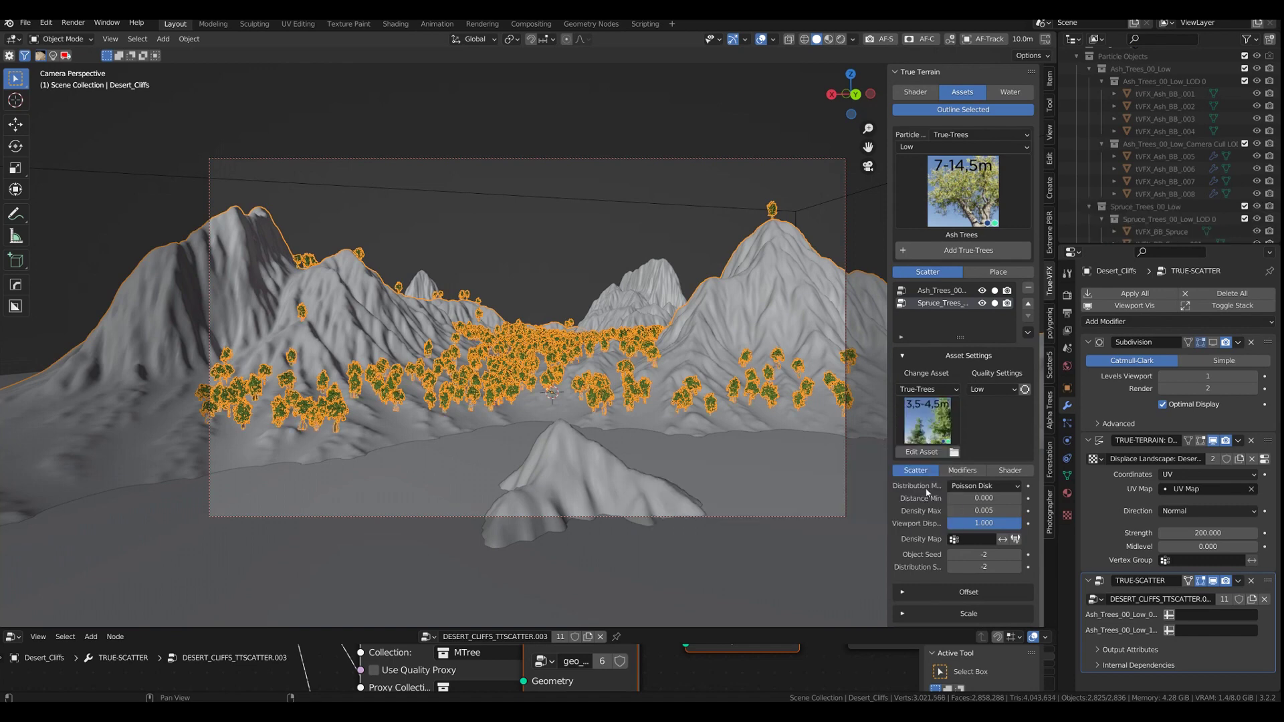
left_click(1017, 569)
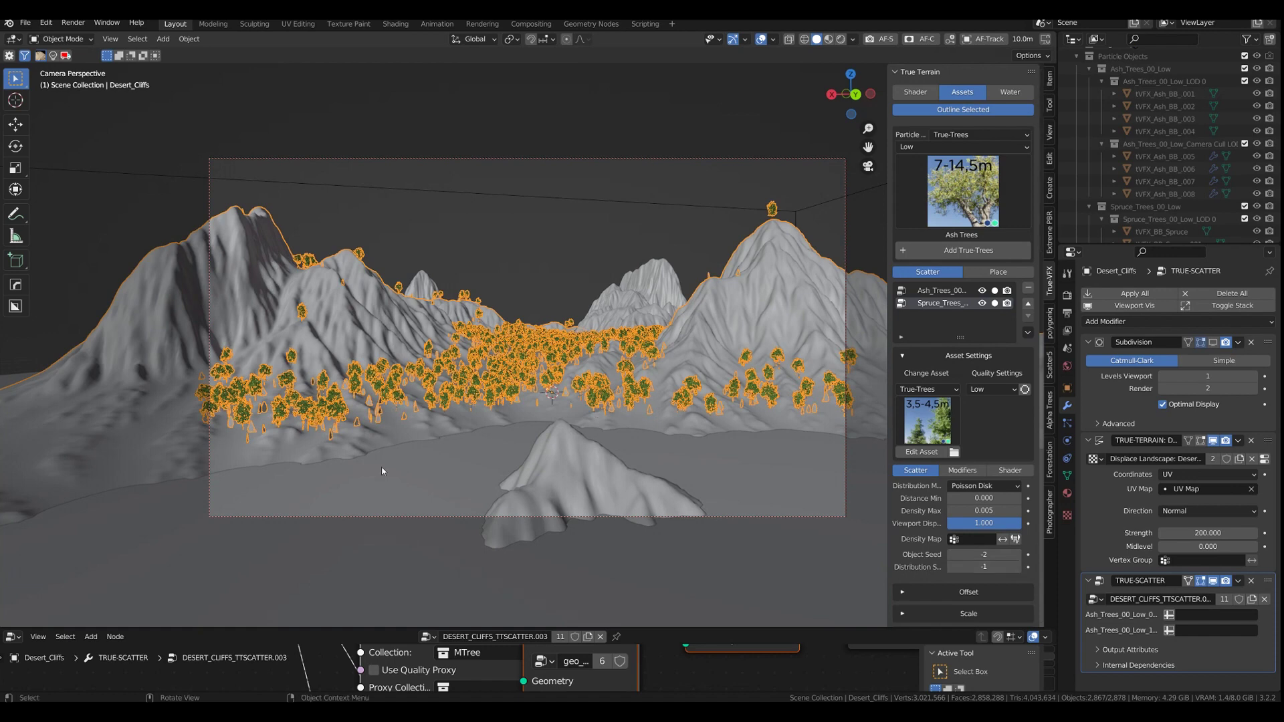
left_click_drag(330, 628, 350, 279)
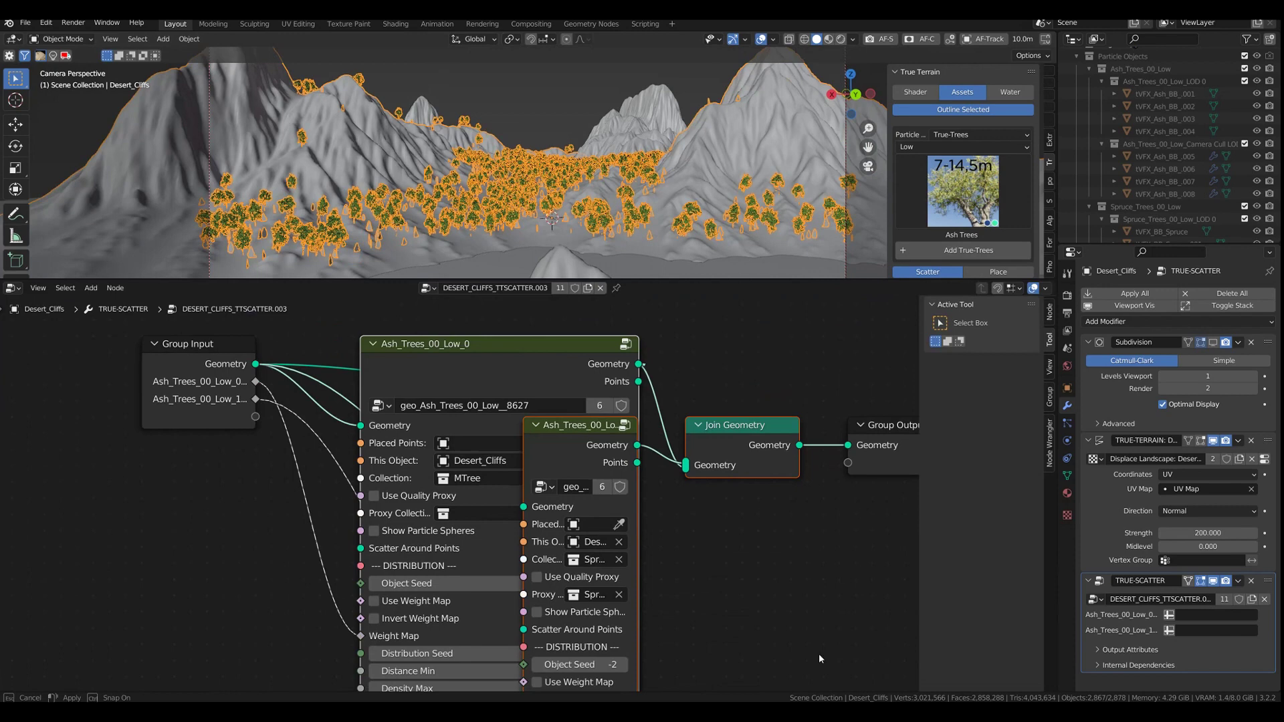
Switch the second scatter node's collection to Bldg, then deselect the scattered objects
left_click_drag(834, 496, 745, 540)
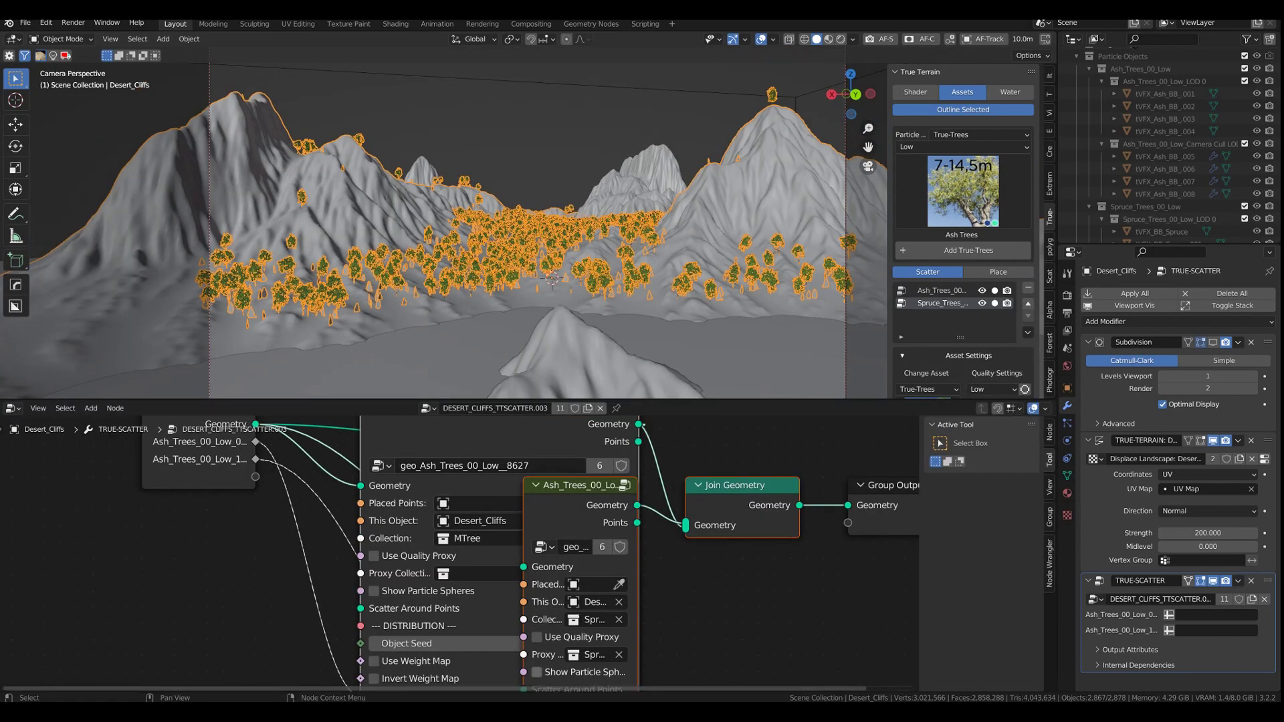
left_click(592, 619)
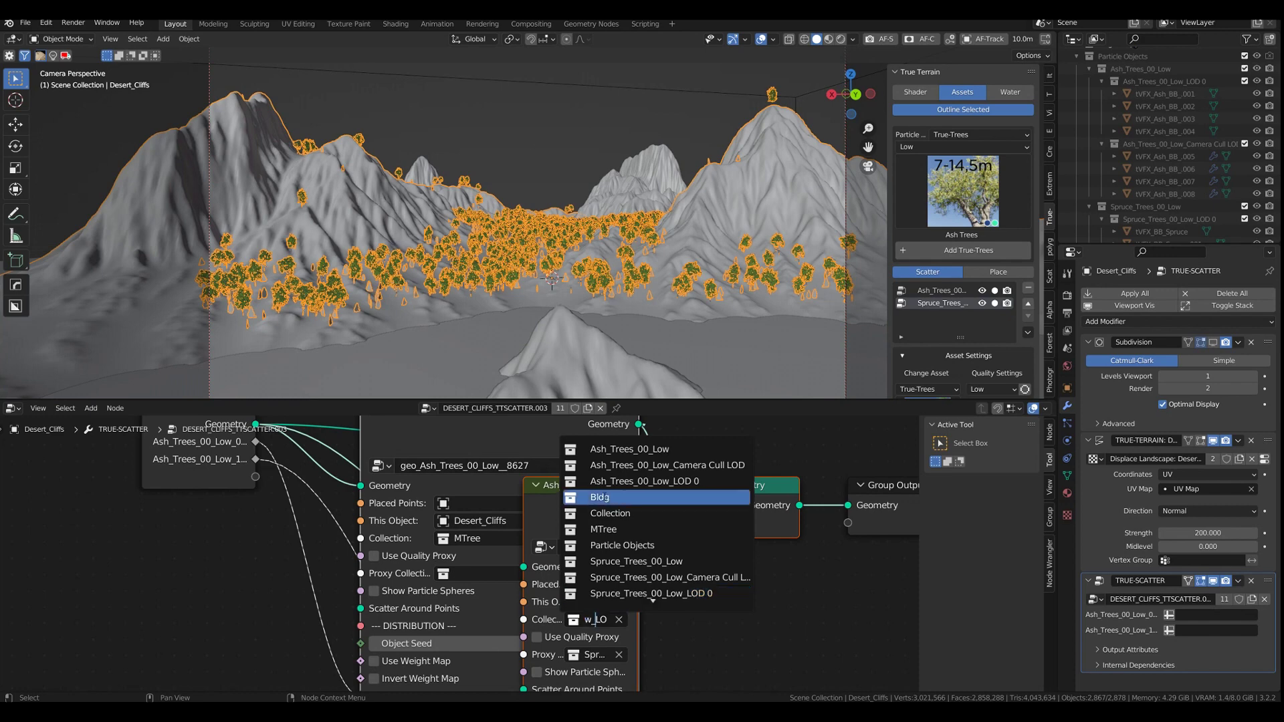
key("Return")
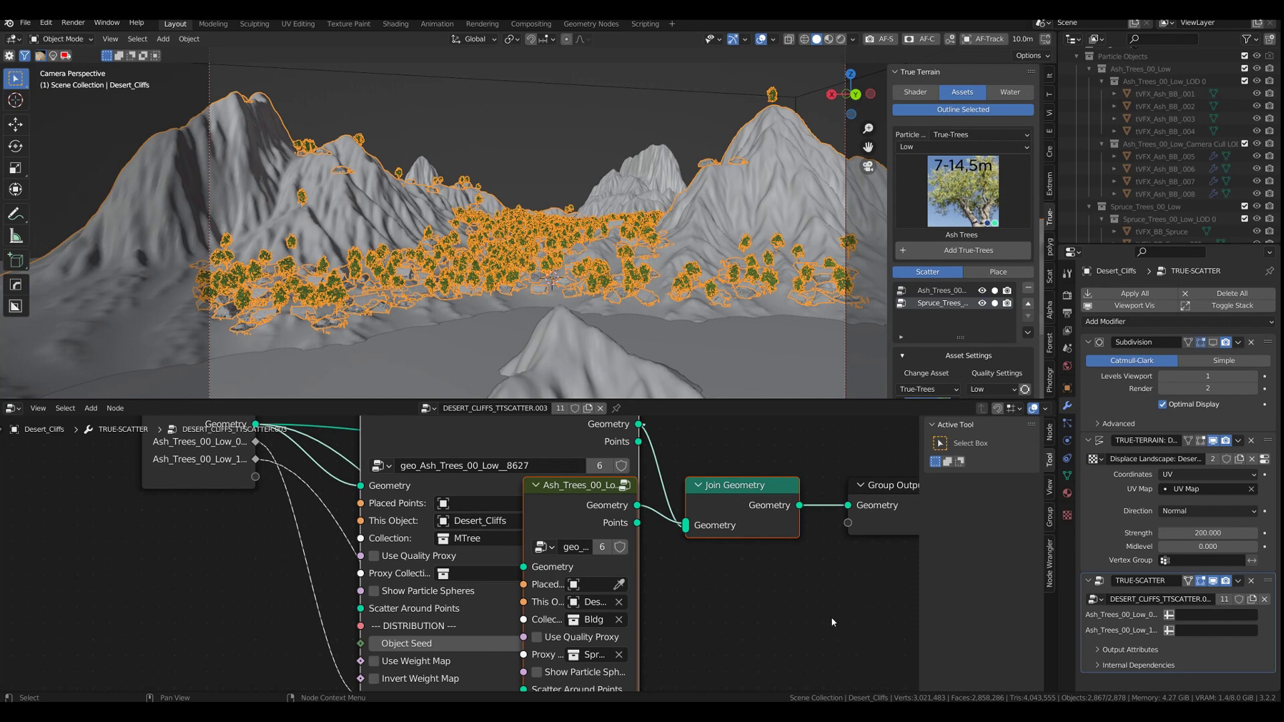
left_click(523, 121)
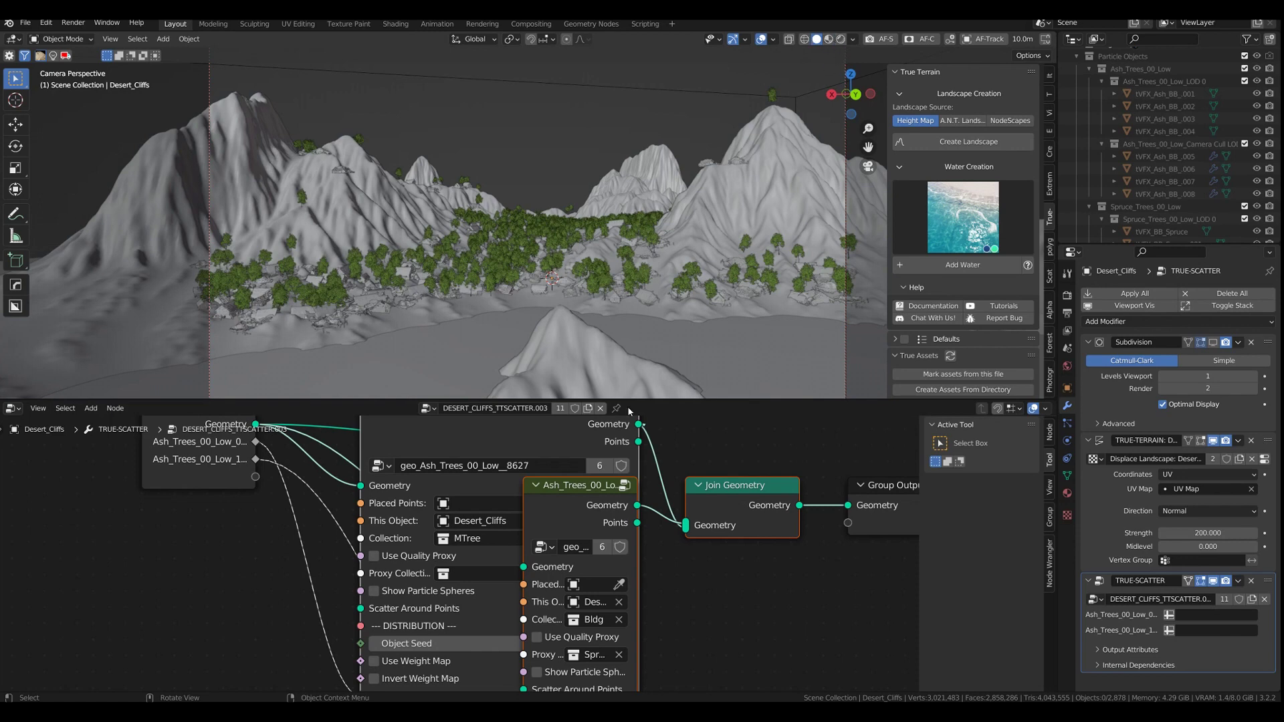
Shrink the node editor and render the final image with F12
left_click_drag(726, 399, 741, 655)
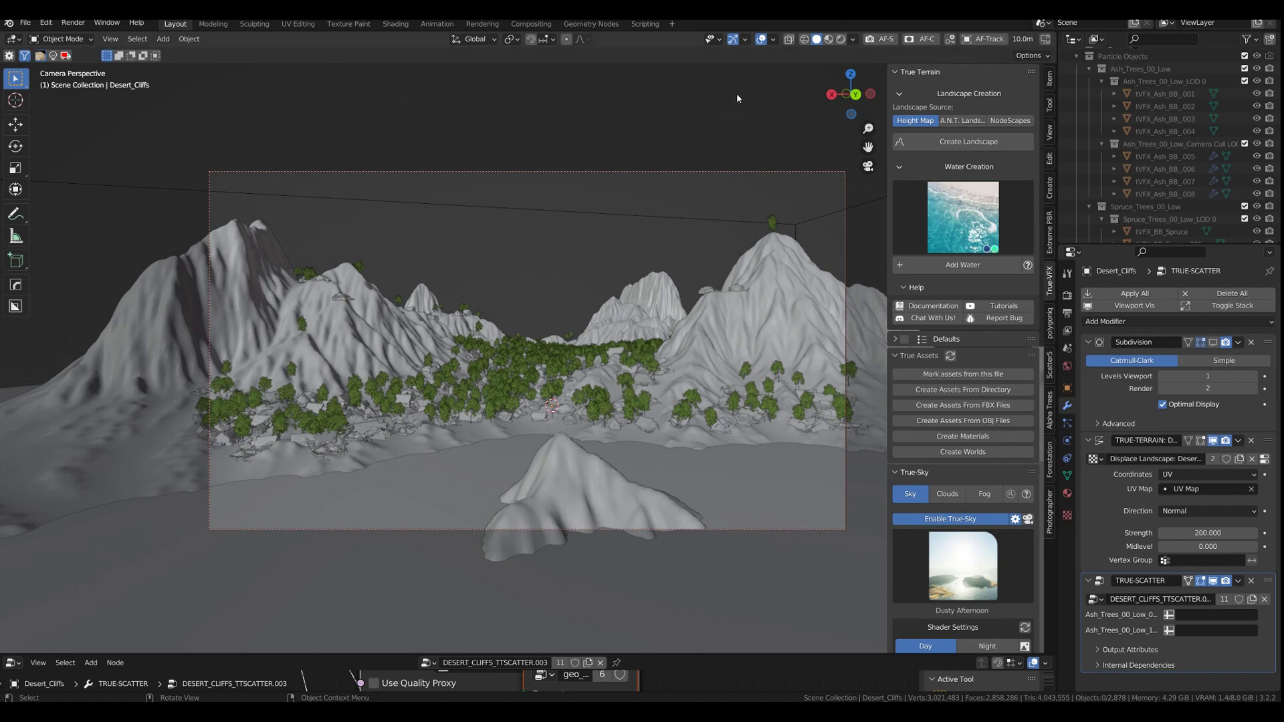
key("F12")
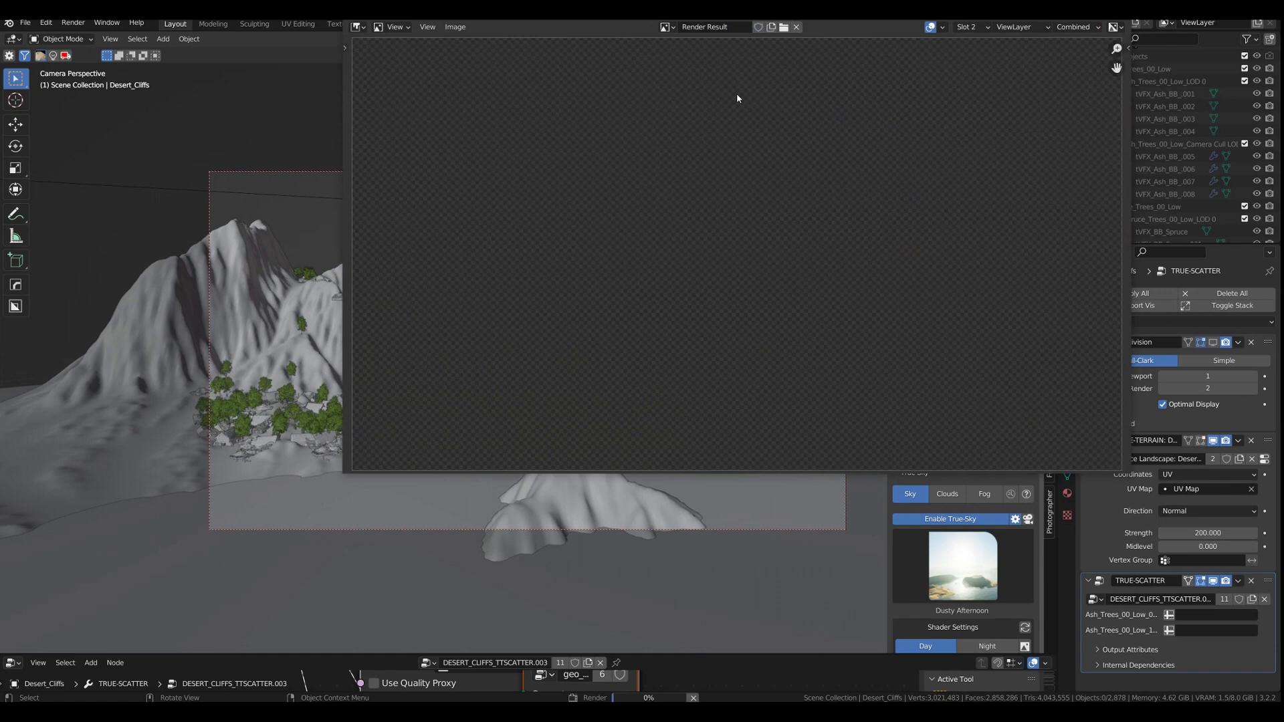